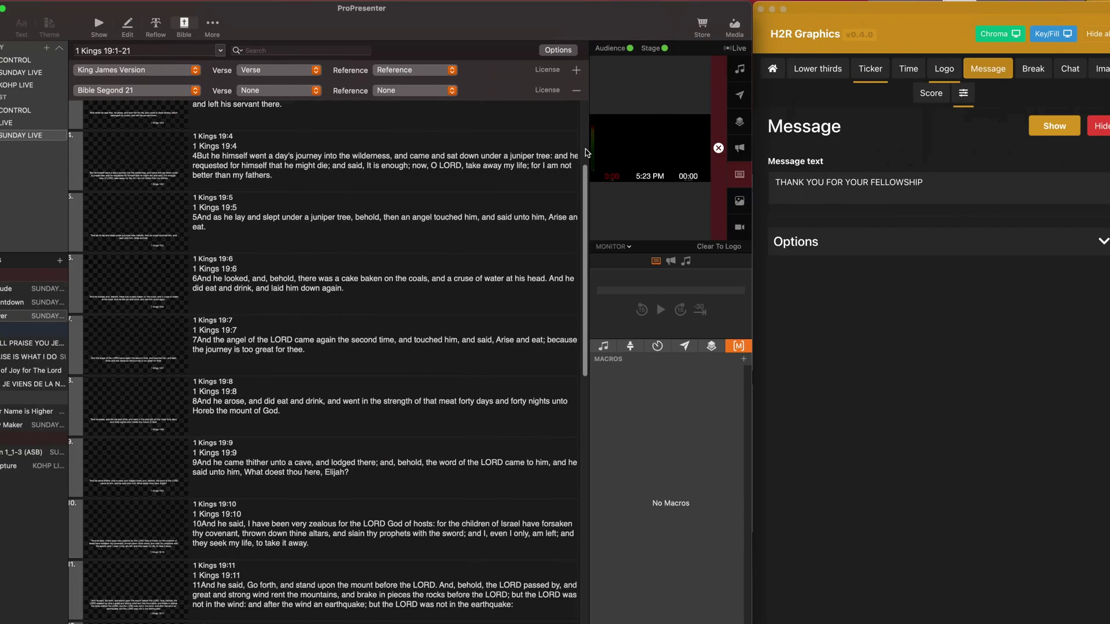
# - Switch between the H2R Graphics and ProPresenter windows and open the Chroma output of H2R Graphics
pyautogui.click(925, 39)
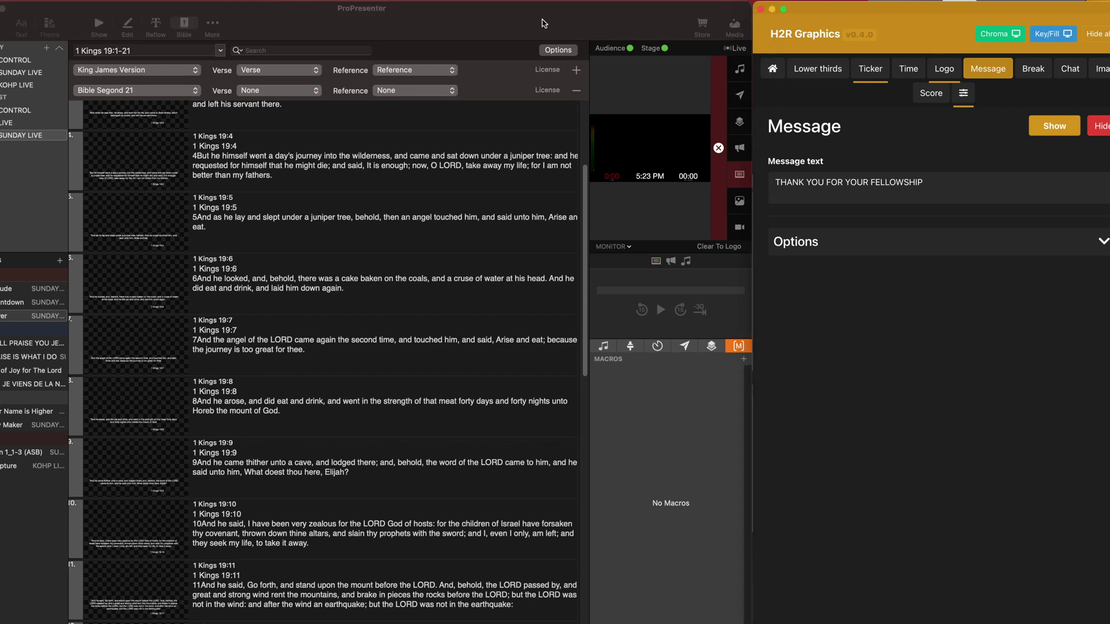
pyautogui.click(543, 21)
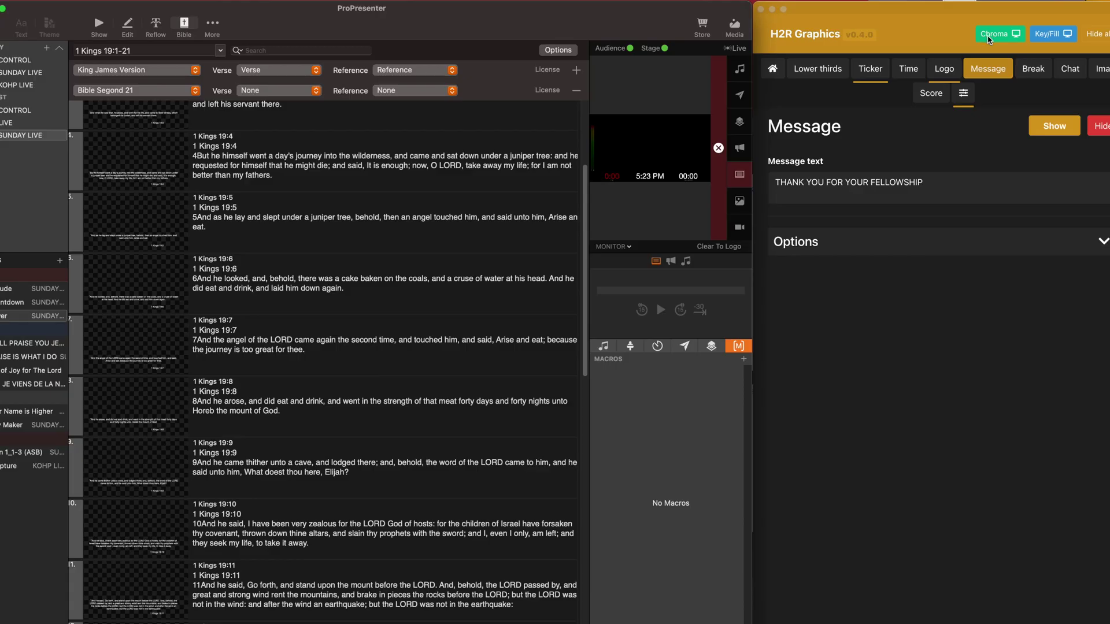
pyautogui.click(989, 36)
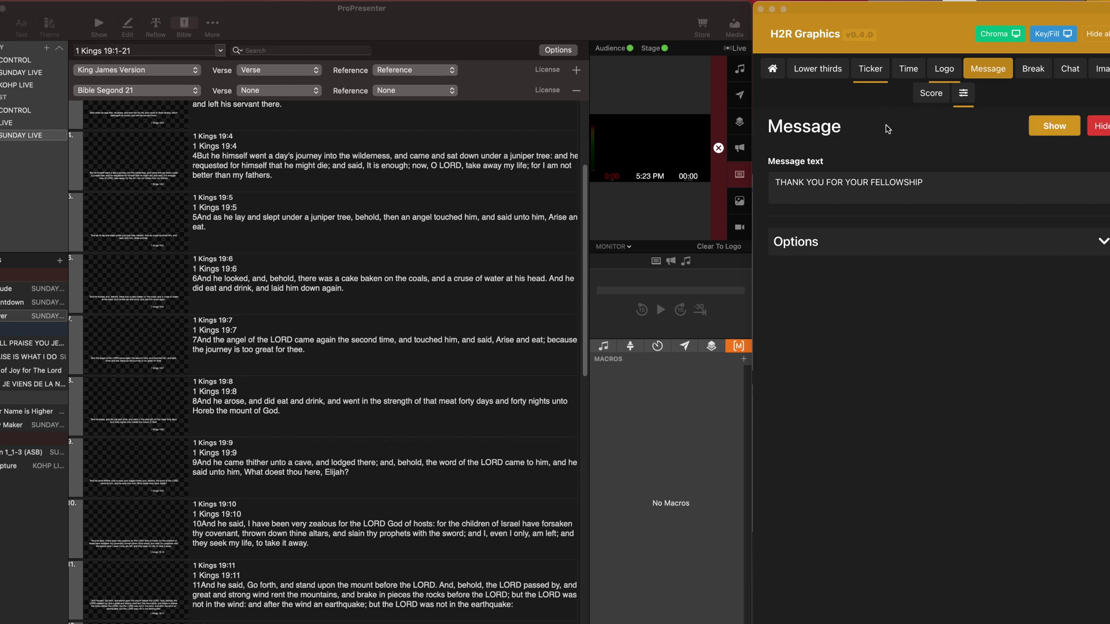
# - Switch to ATEM Software Control and show the Upstream Key 4 chroma settings in the palettes
pyautogui.hotkey('ctrl', 'Left')
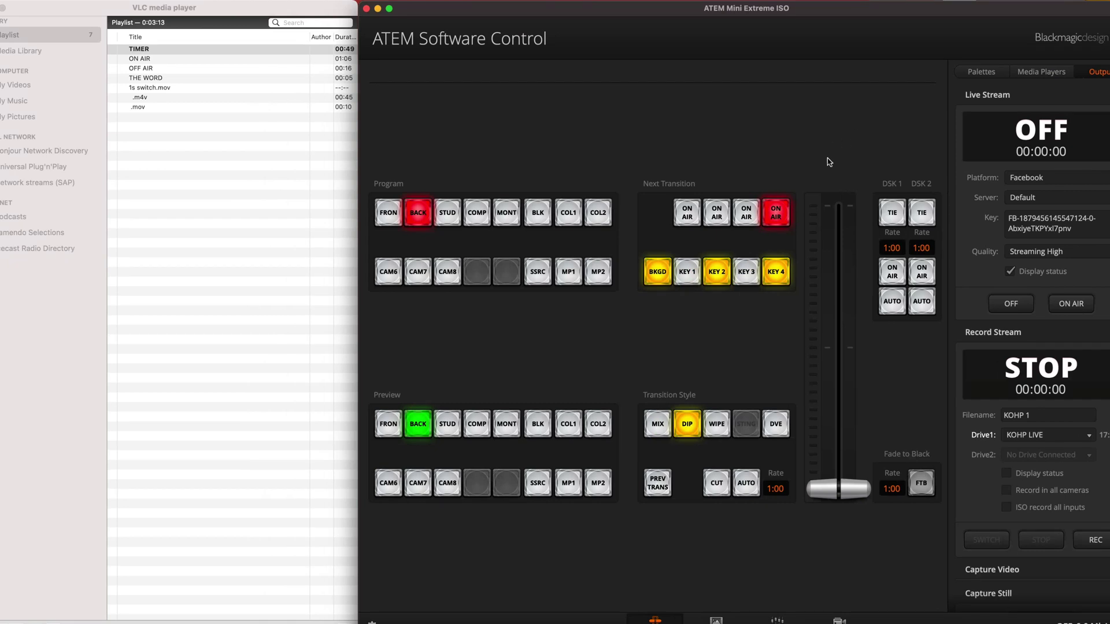
pyautogui.click(514, 112)
pyautogui.click(985, 70)
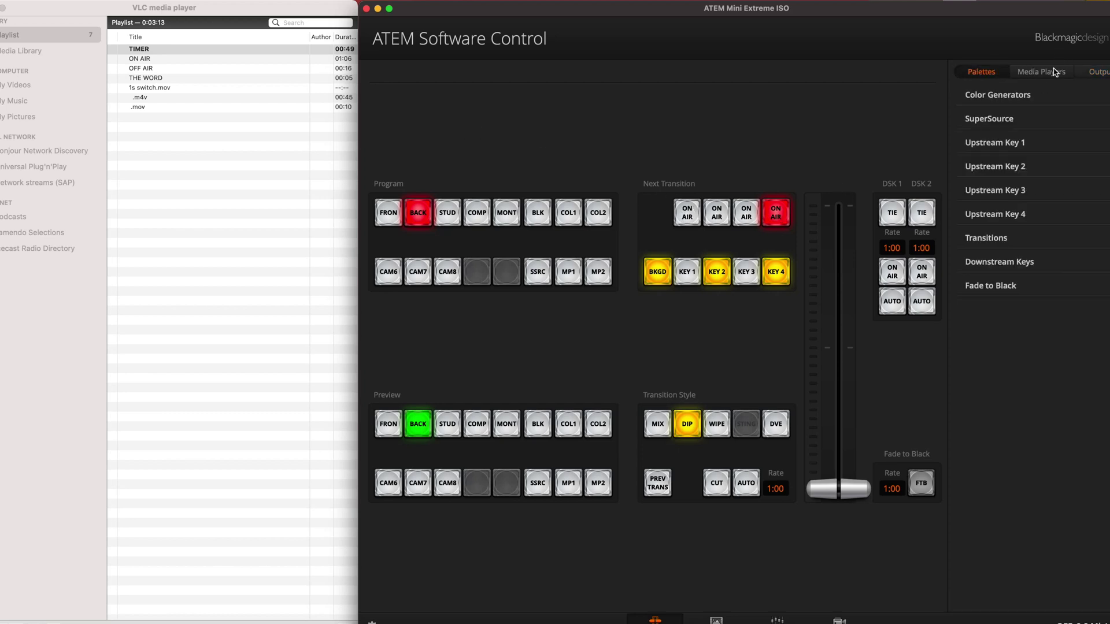
pyautogui.click(995, 144)
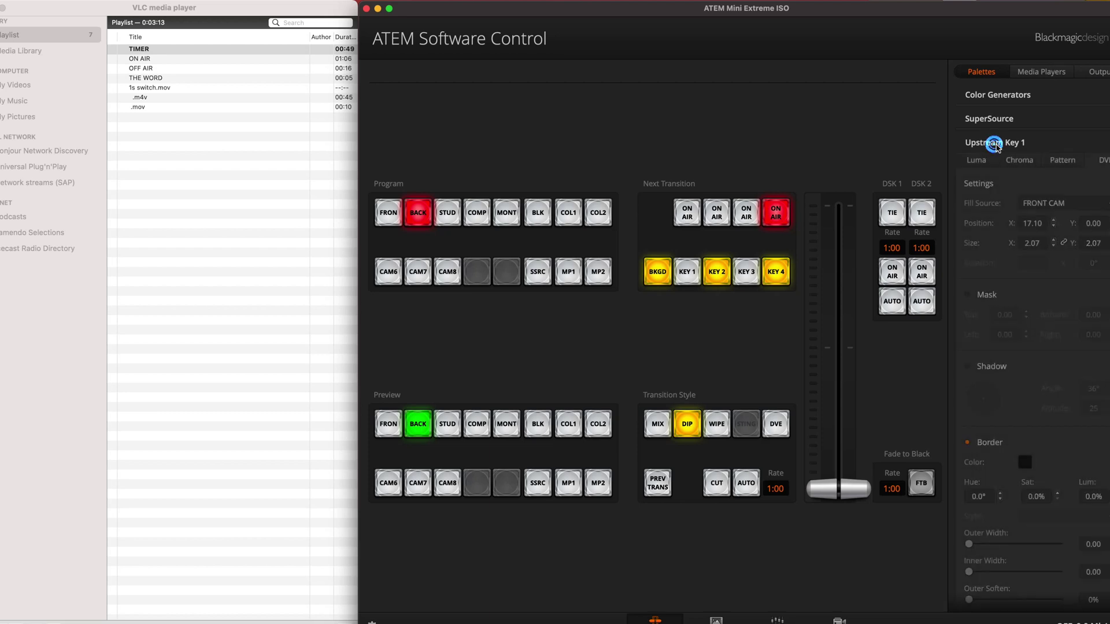
pyautogui.click(995, 145)
pyautogui.click(998, 214)
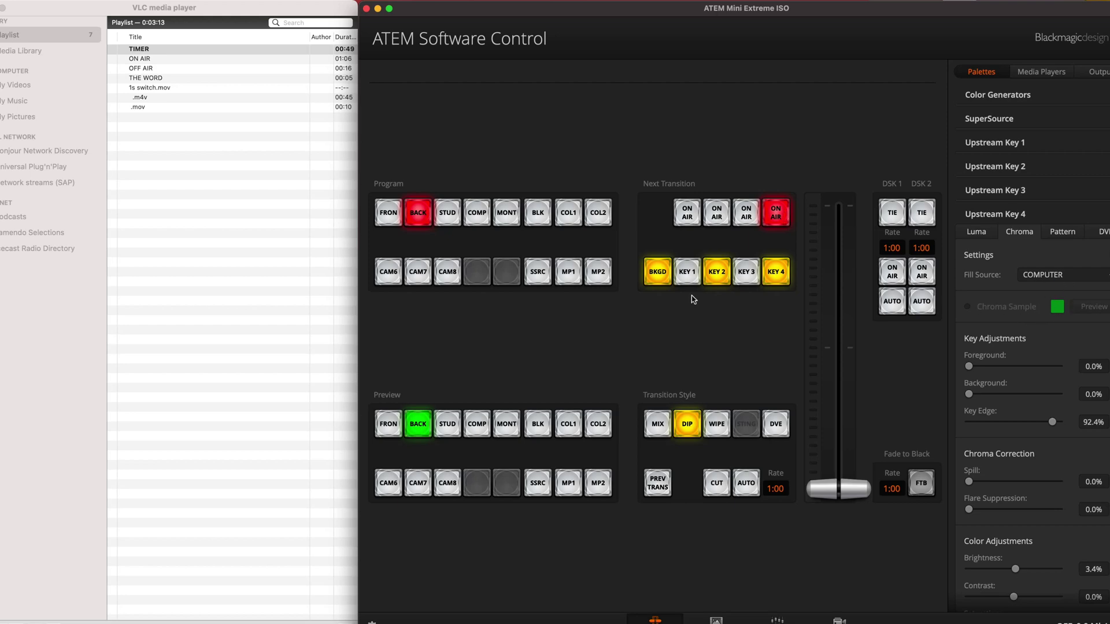
# - Return to H2R Graphics and bring up its Chroma output again
pyautogui.hotkey('ctrl', 'Right')
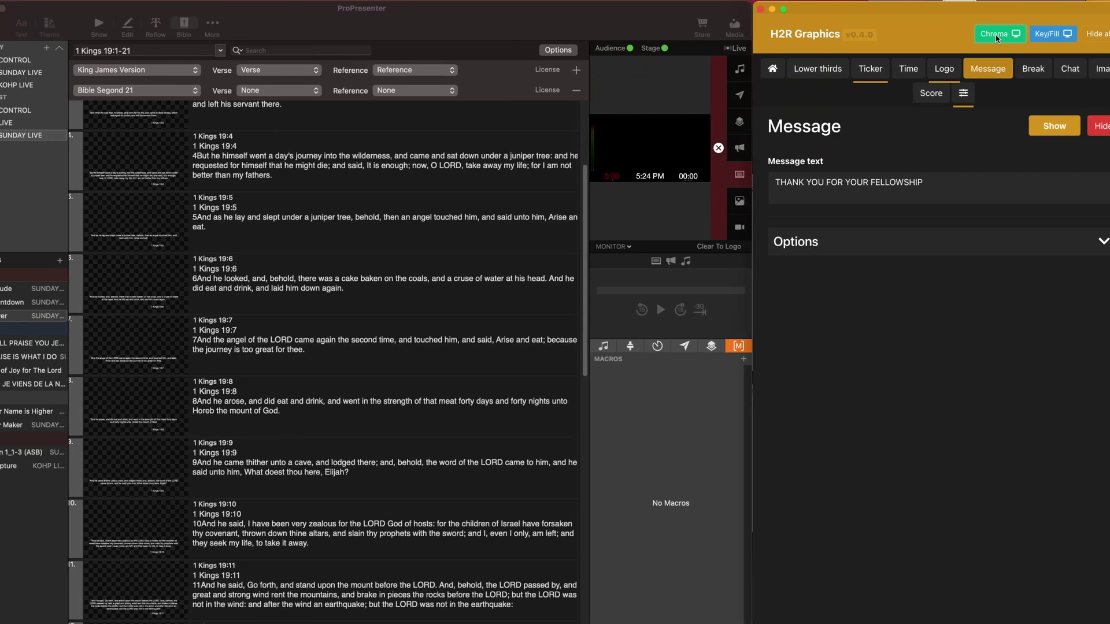
pyautogui.click(995, 38)
# - Find Script Editor among the installed applications and launch it
pyautogui.press('F4')
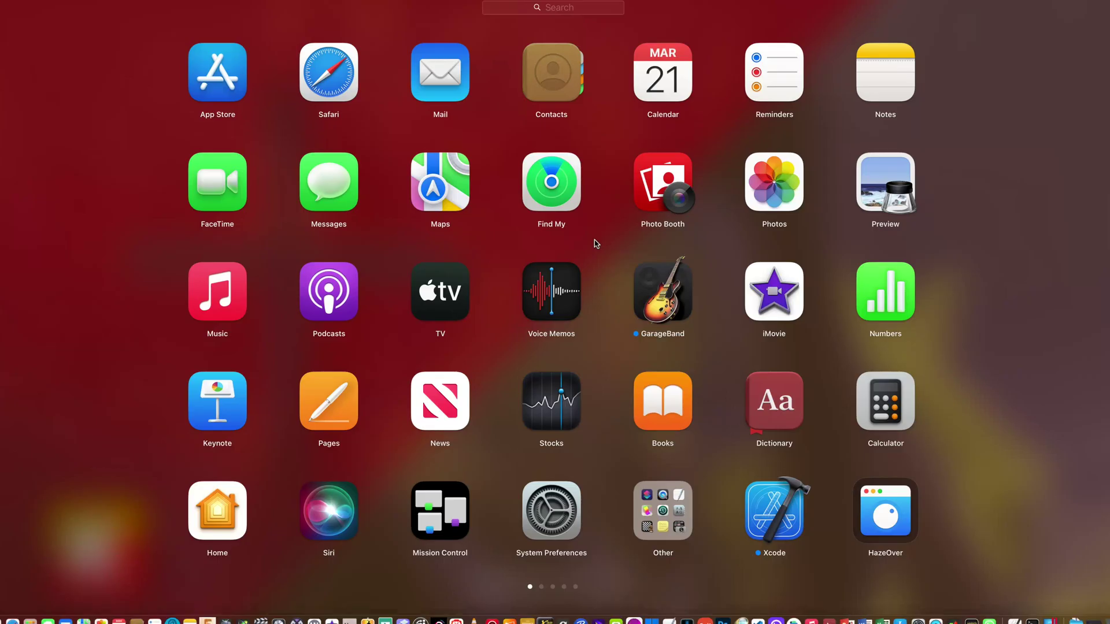
pyautogui.write('scr')
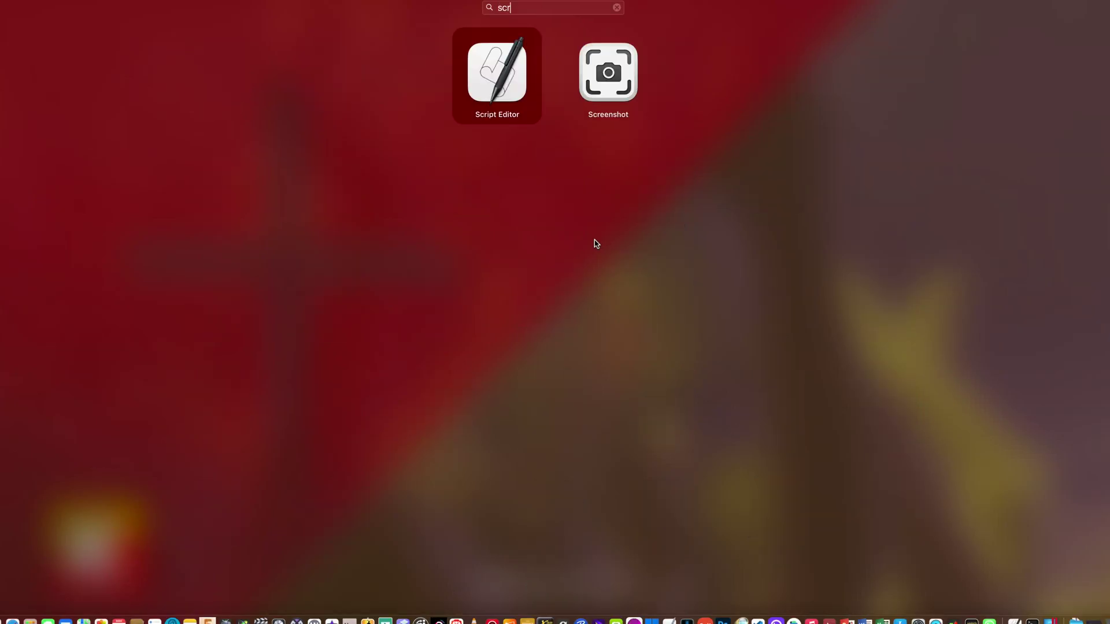
pyautogui.click(475, 81)
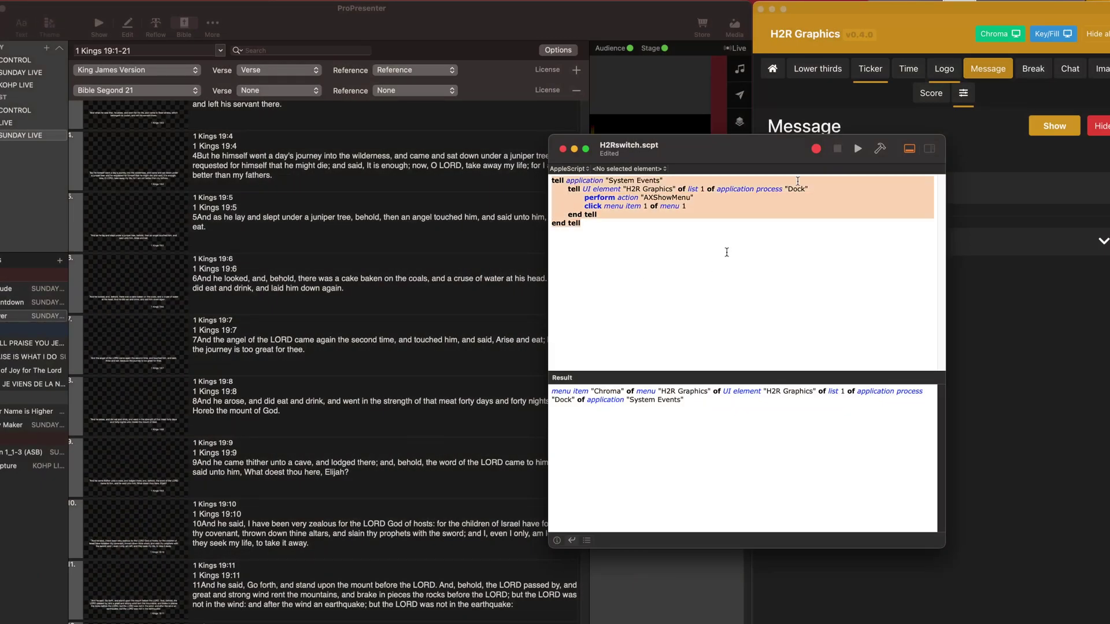
# - Move the H2Rswitch.scpt window clear of the H2R Graphics window and deselect the script text
pyautogui.click(901, 28)
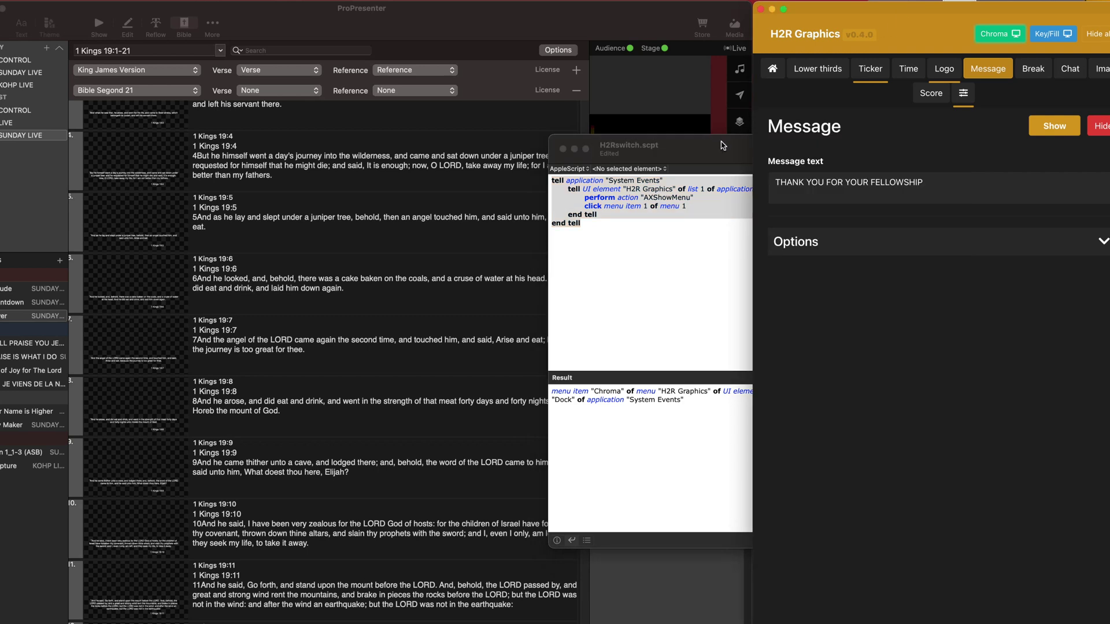
pyautogui.moveTo(722, 145); pyautogui.dragTo(547, 153)
pyautogui.click(515, 269)
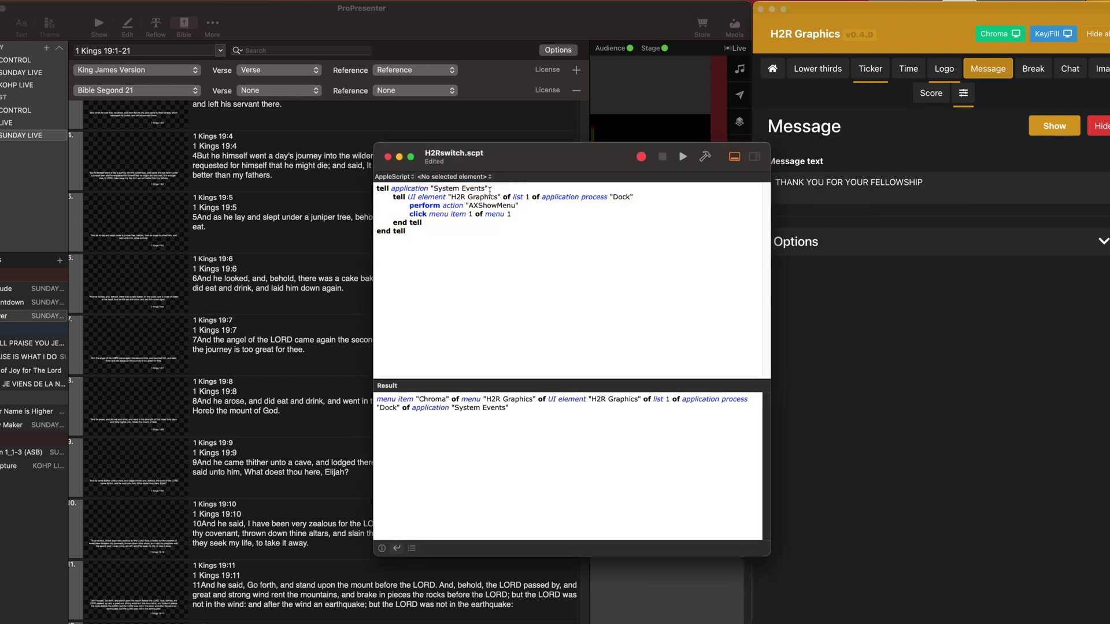
# - Review the H2Rswitch.scpt AppleScript lines and perform the same action manually by choosing Chroma for H2R Graphics in the Dock
pyautogui.moveTo(489, 191); pyautogui.dragTo(364, 189)
pyautogui.click(871, 20)
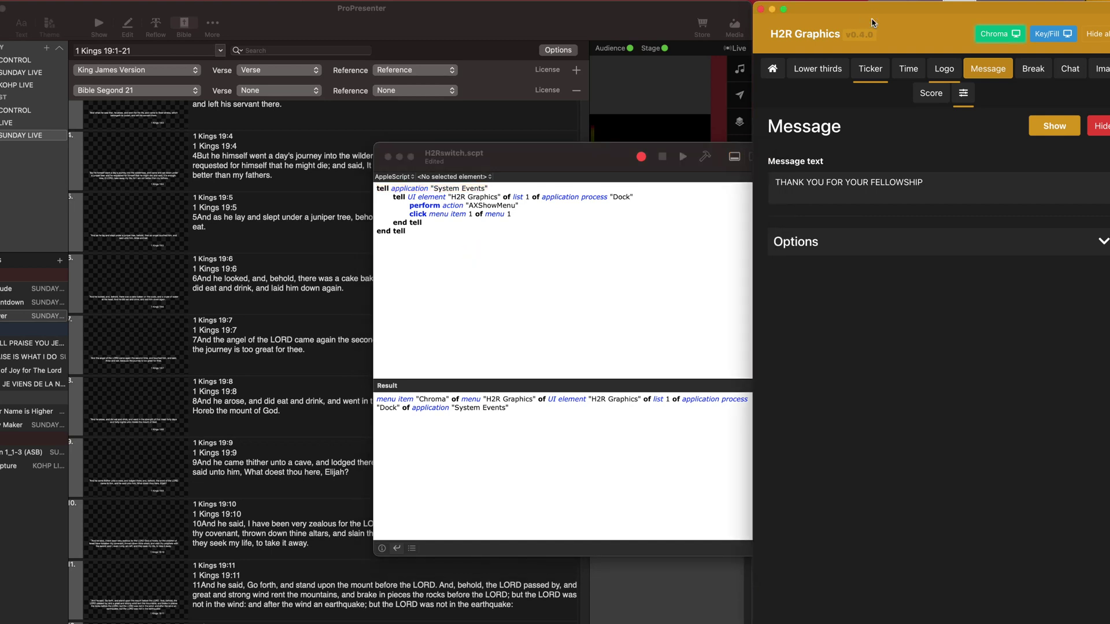
pyautogui.click(461, 262)
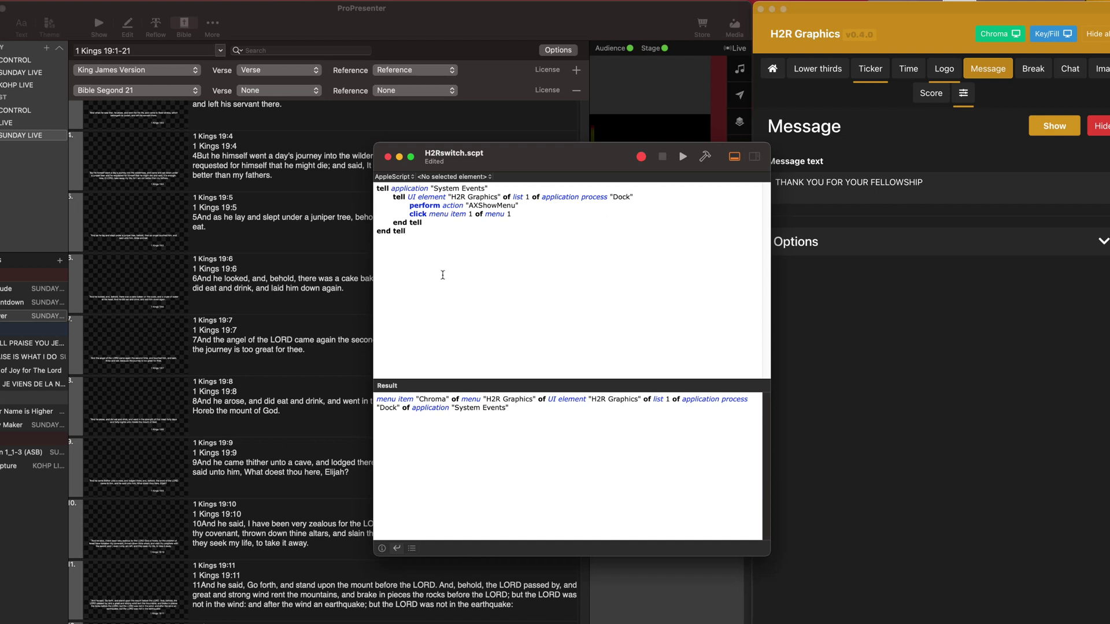
pyautogui.moveTo(441, 219); pyautogui.dragTo(405, 186)
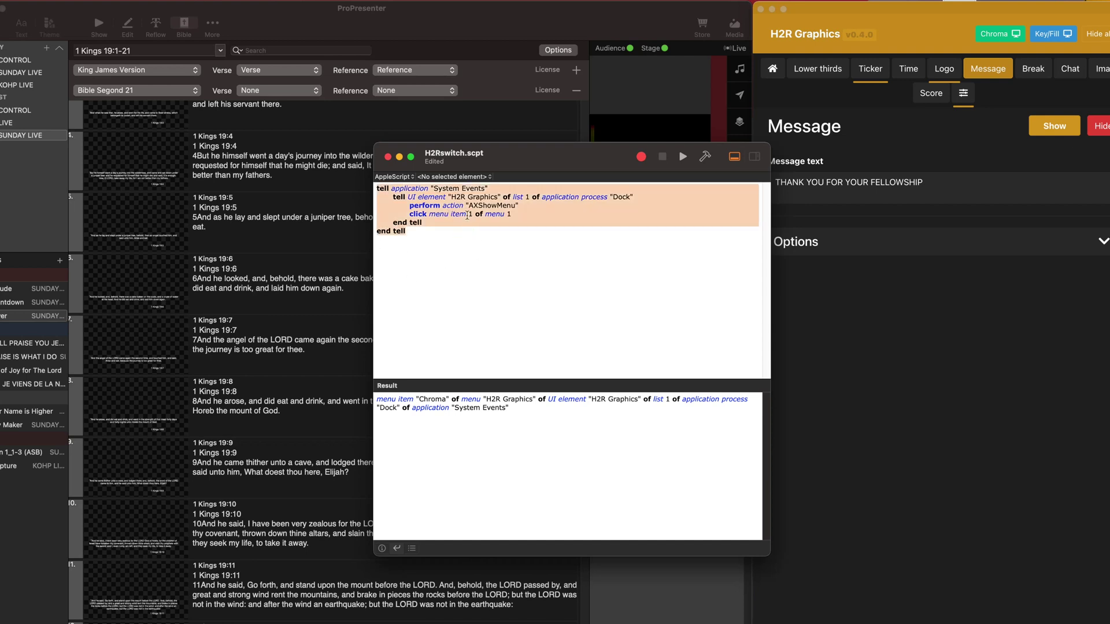
pyautogui.click(467, 214)
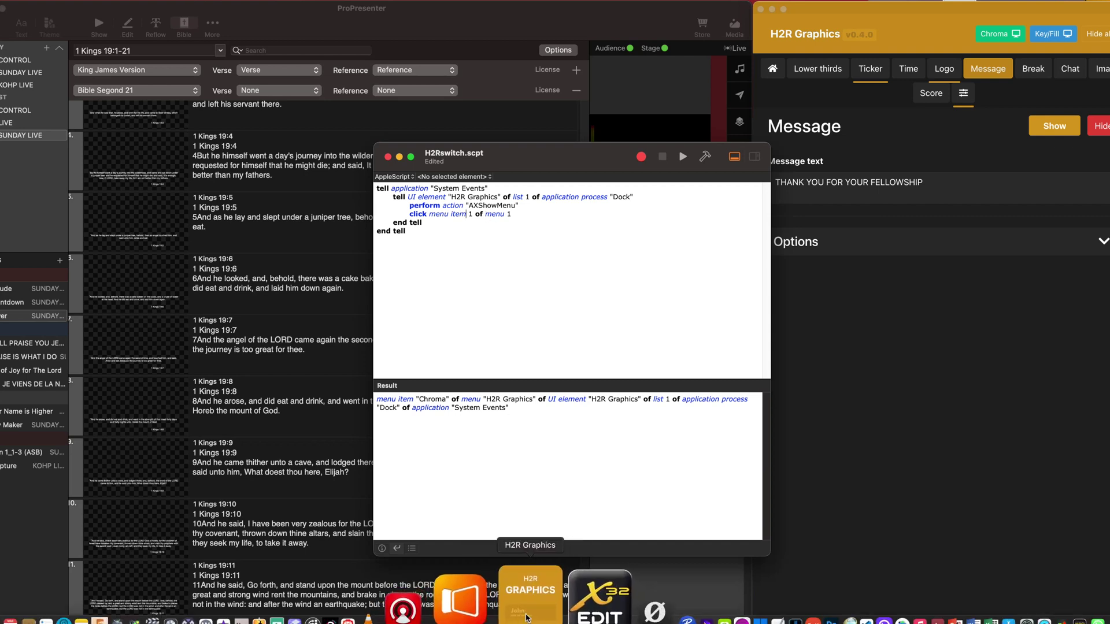
pyautogui.rightClick(527, 617)
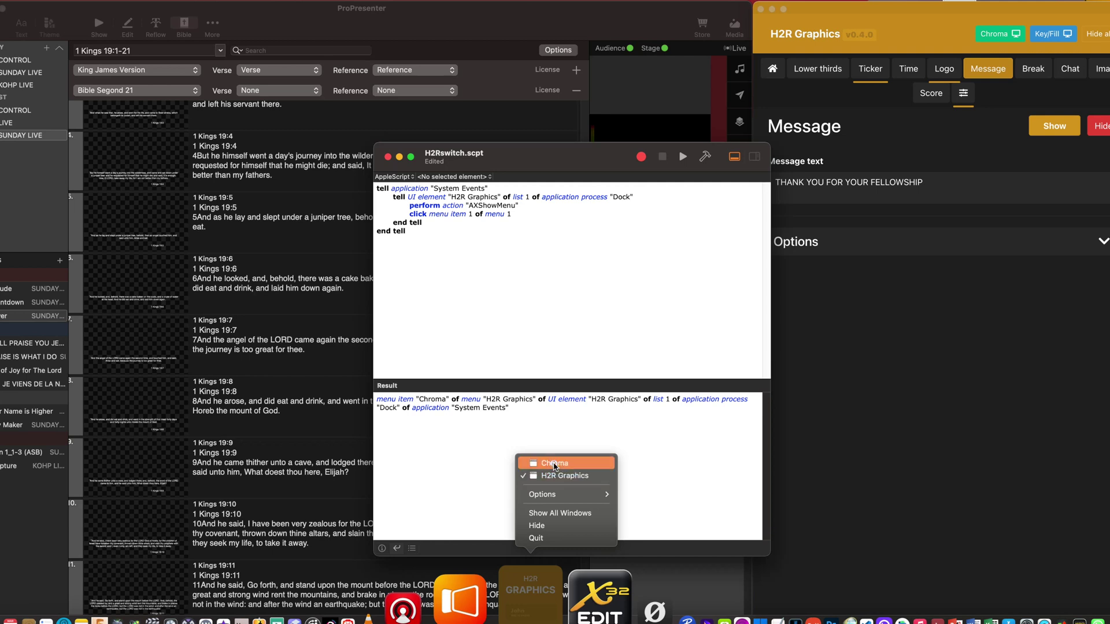
pyautogui.click(554, 464)
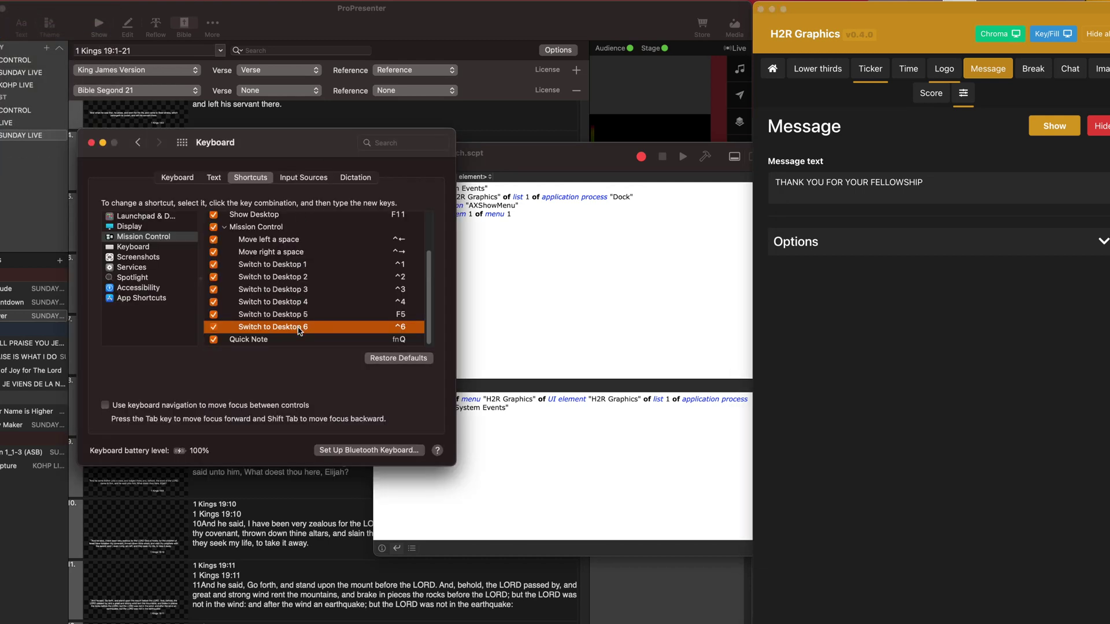
# - Examine the Mission Control shortcuts for switching desktops and move two spaces over and back
pyautogui.click(296, 265)
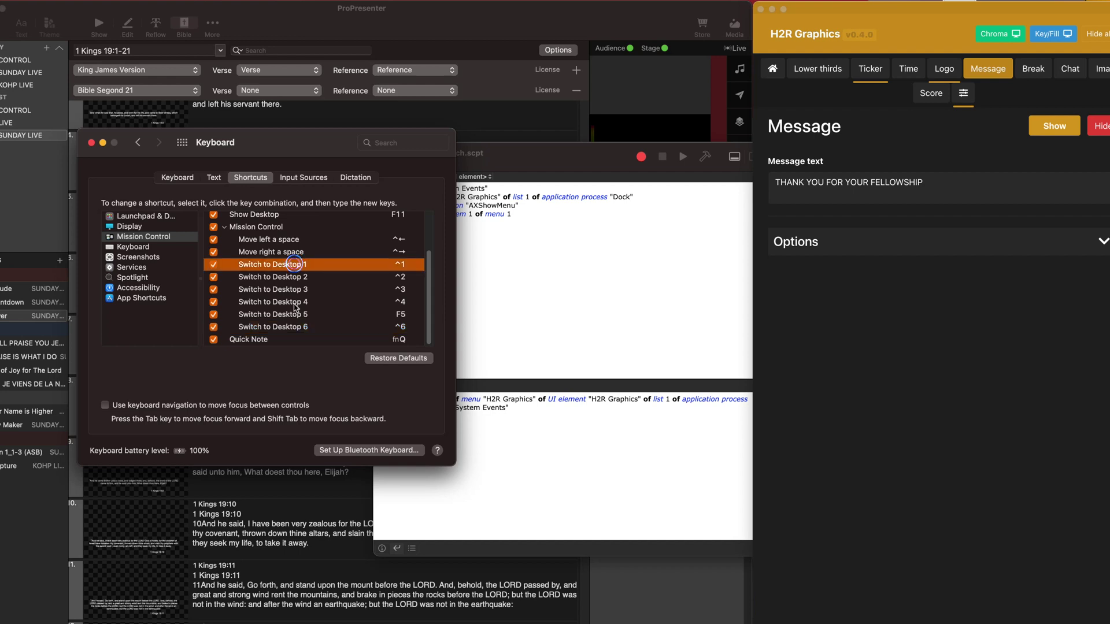
pyautogui.click(295, 304)
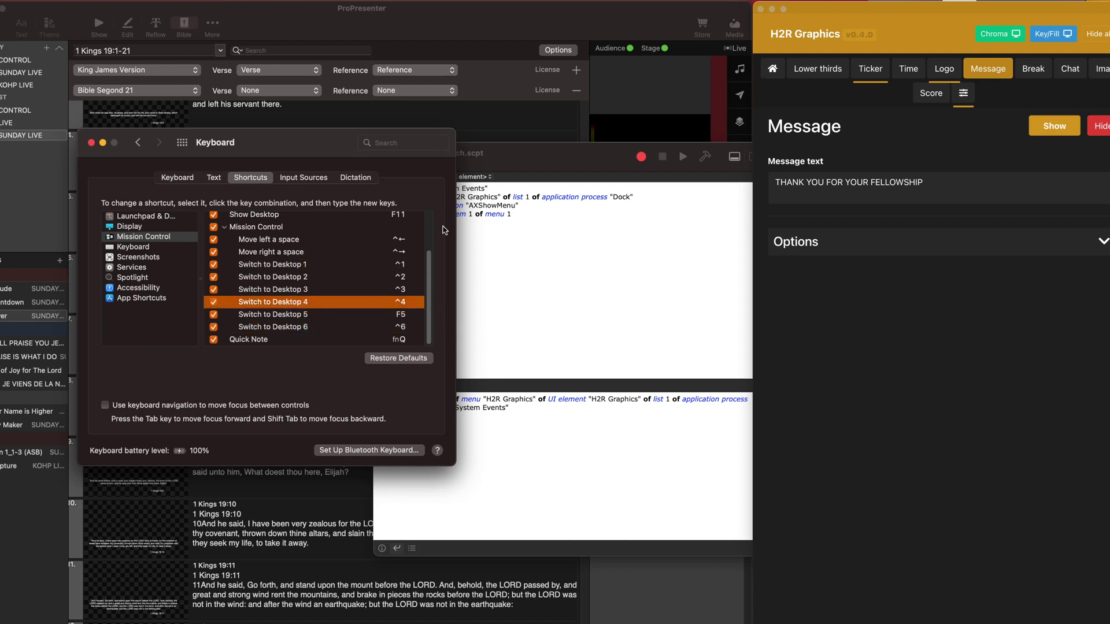
pyautogui.hotkey('ctrl', 'Left')
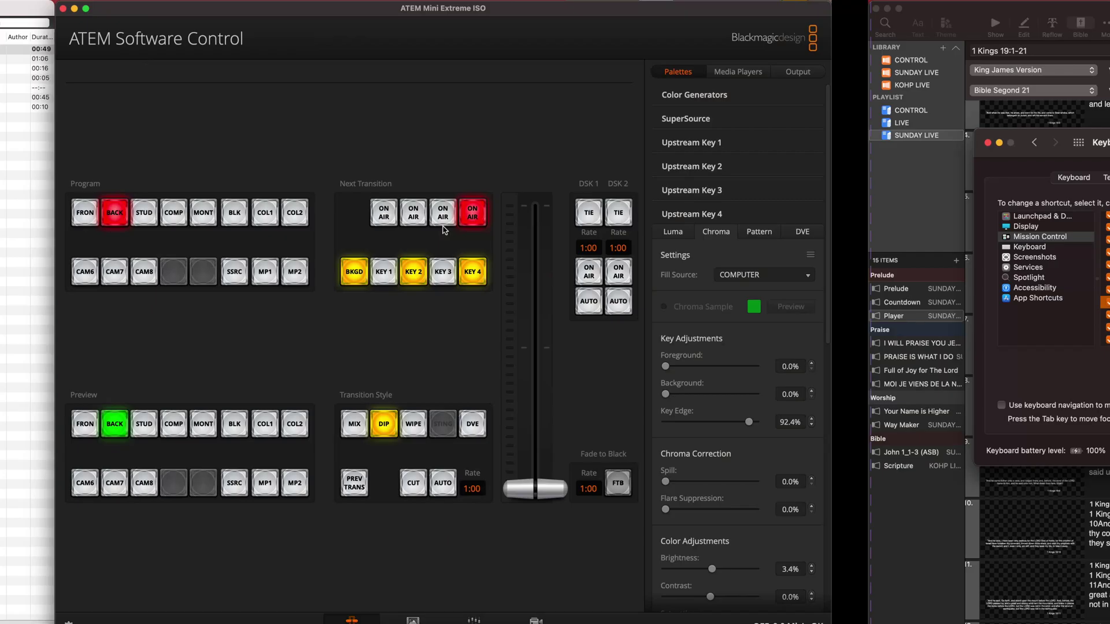
pyautogui.hotkey('ctrl', 'Left')
pyautogui.hotkey('ctrl', 'Right')
pyautogui.hotkey('ctrl', 'Right')
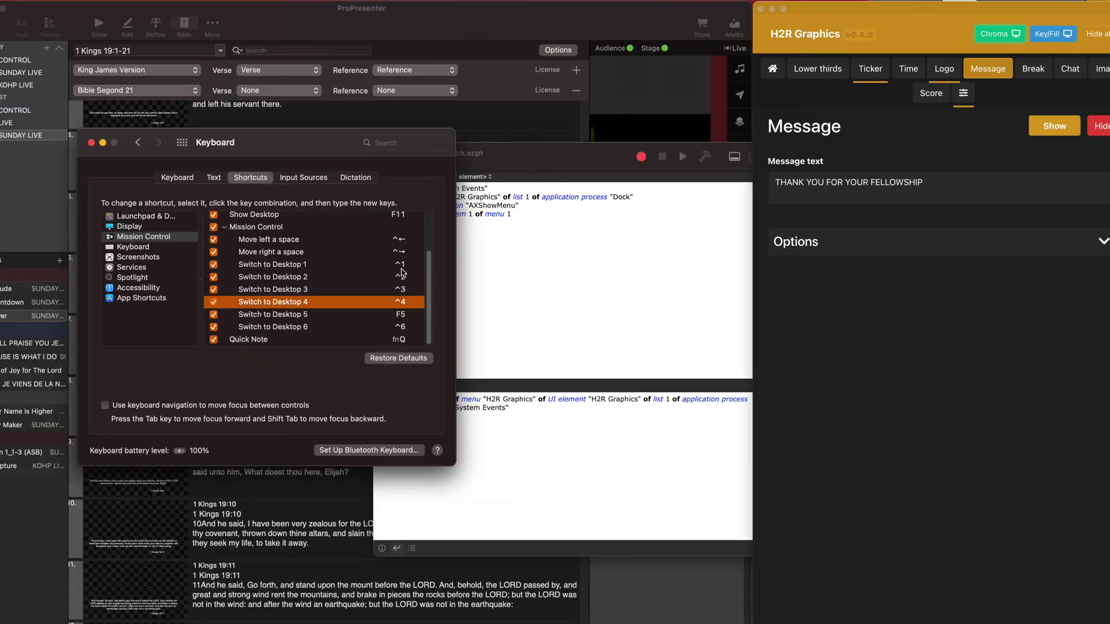
# - Set the Switch to Desktop 4 shortcut to F6, and set it back to Control-4
pyautogui.click(400, 303)
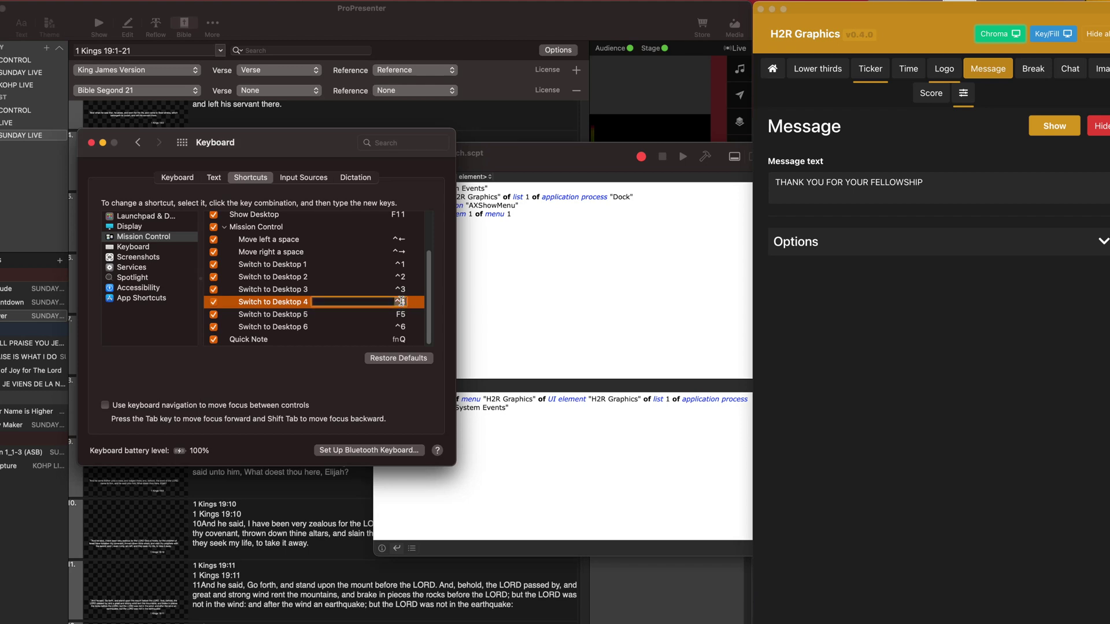
pyautogui.press('F6')
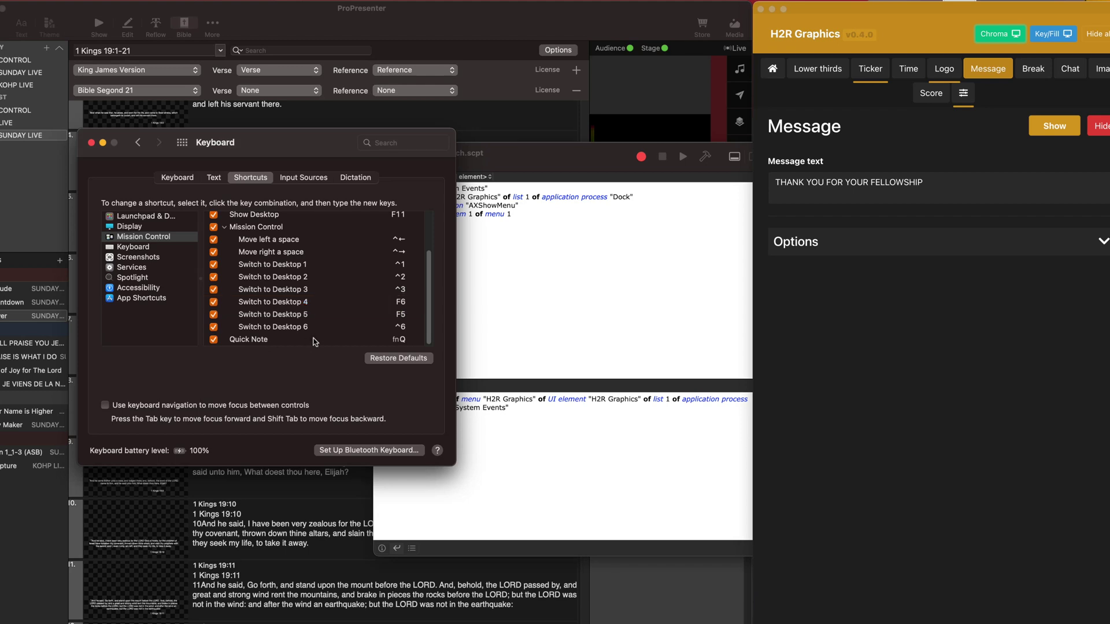
pyautogui.click(401, 304)
pyautogui.click(399, 303)
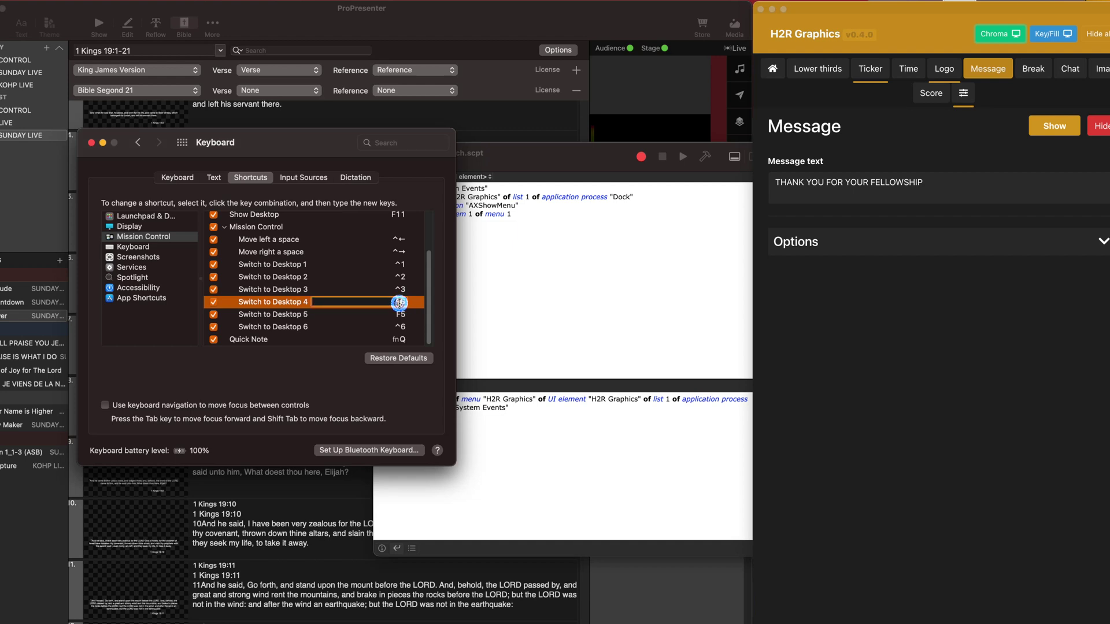
pyautogui.hotkey('ctrl', '4')
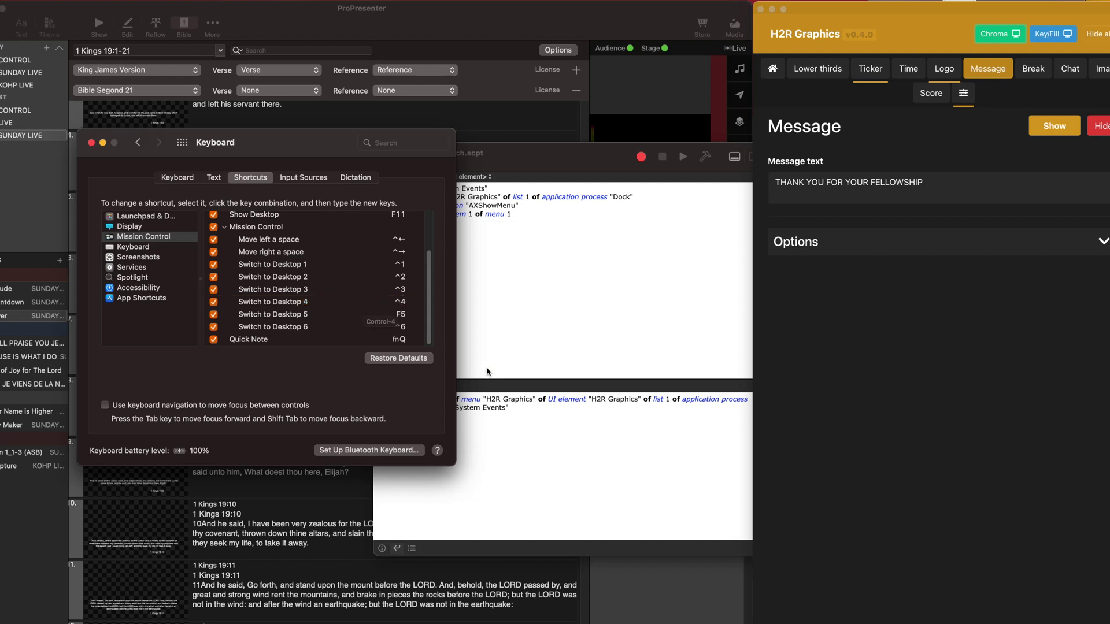
# - Switch to Bitfocus Companion and select the CHROMA button 2.30 on the LIVE page
pyautogui.hotkey('ctrl', 'Left')
pyautogui.hotkey('ctrl', 'Left')
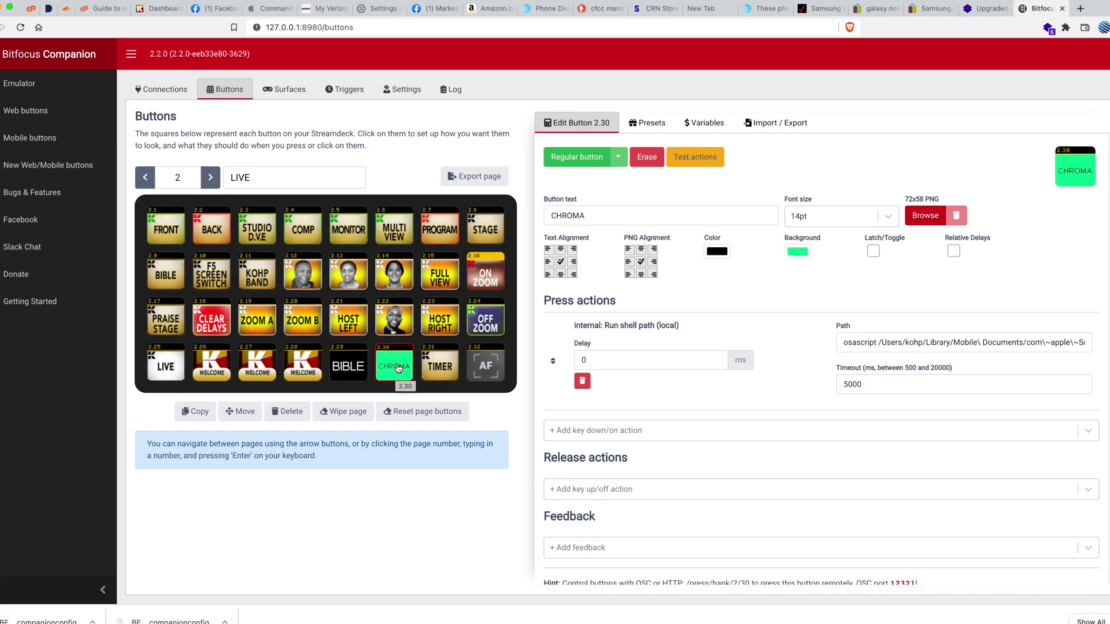
pyautogui.click(398, 368)
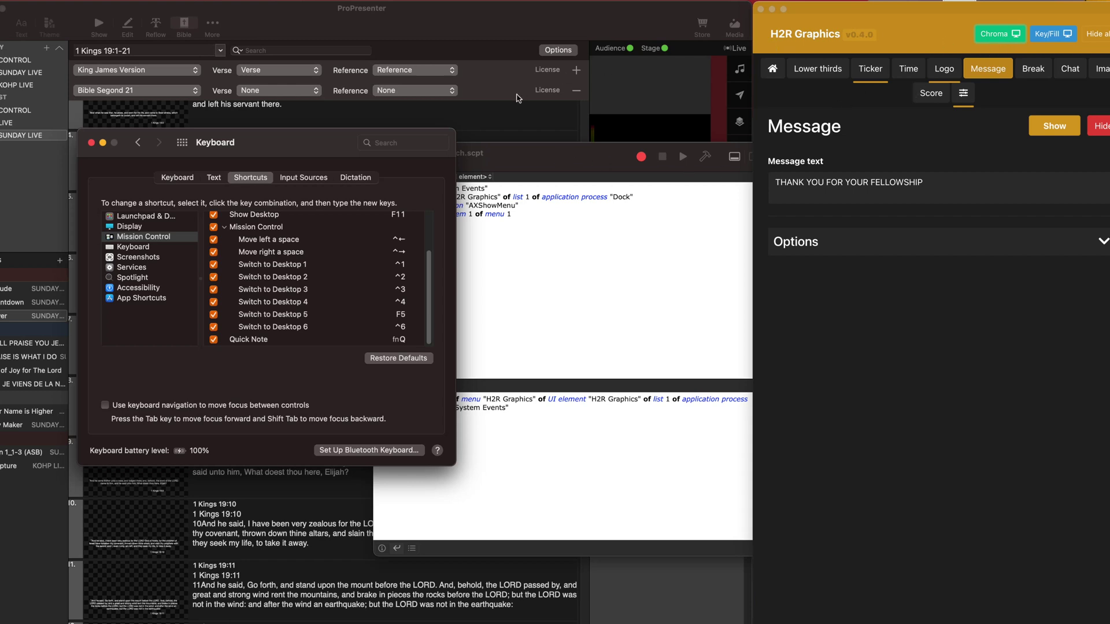
# - Move between the ProPresenter, ATEM Software Control and Bitfocus Companion desktops and return to the AppleScript beside H2R Graphics
pyautogui.click(449, 24)
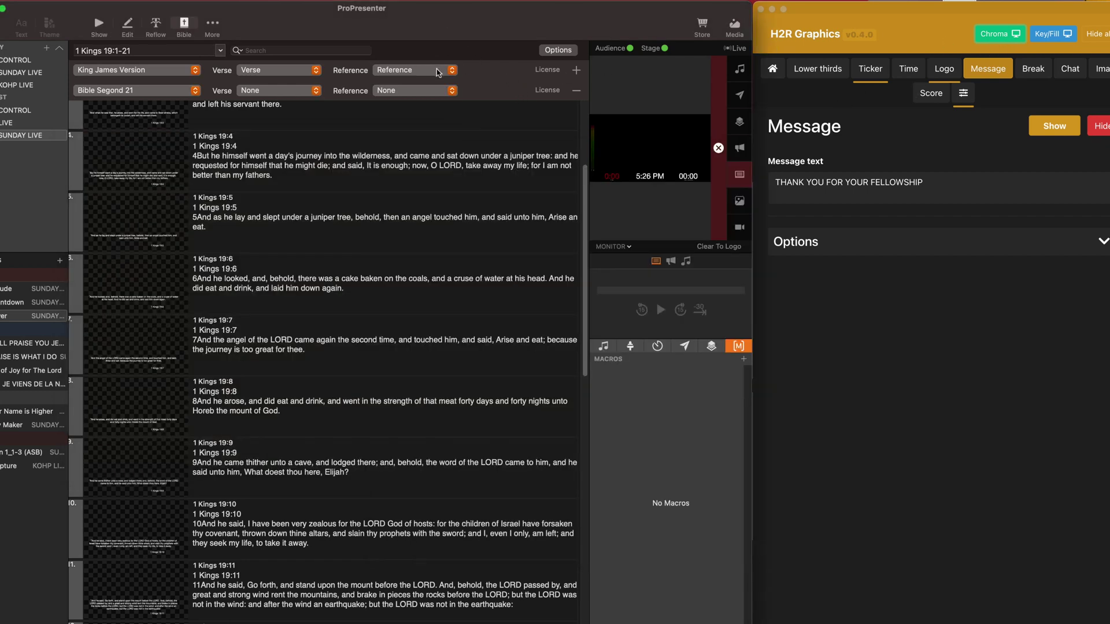
pyautogui.hotkey('ctrl', 'Left')
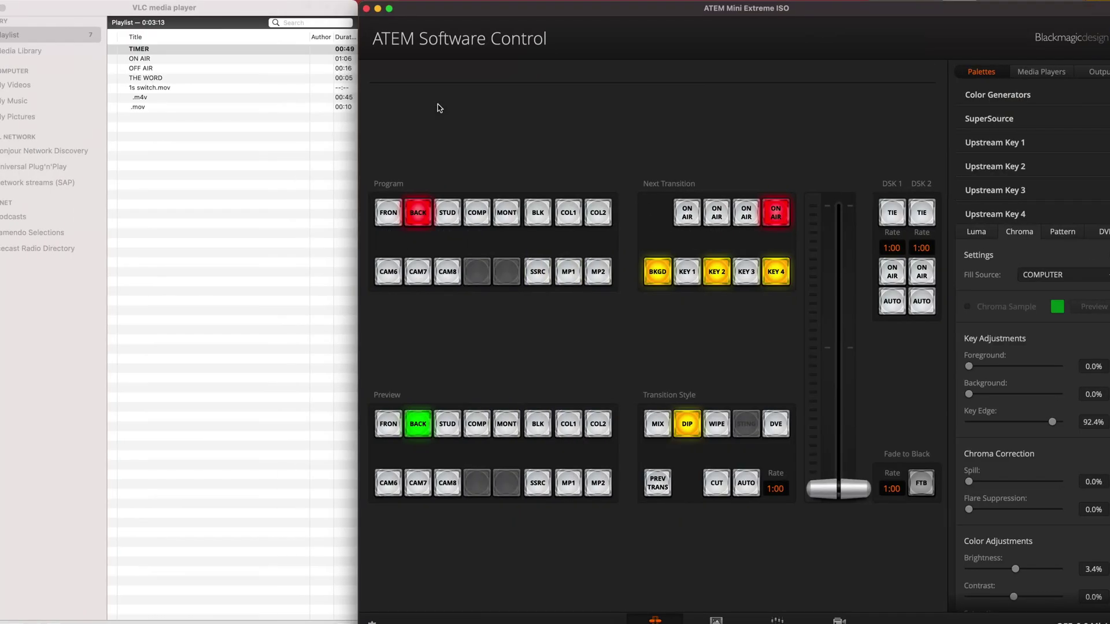
pyautogui.hotkey('ctrl', 'Left')
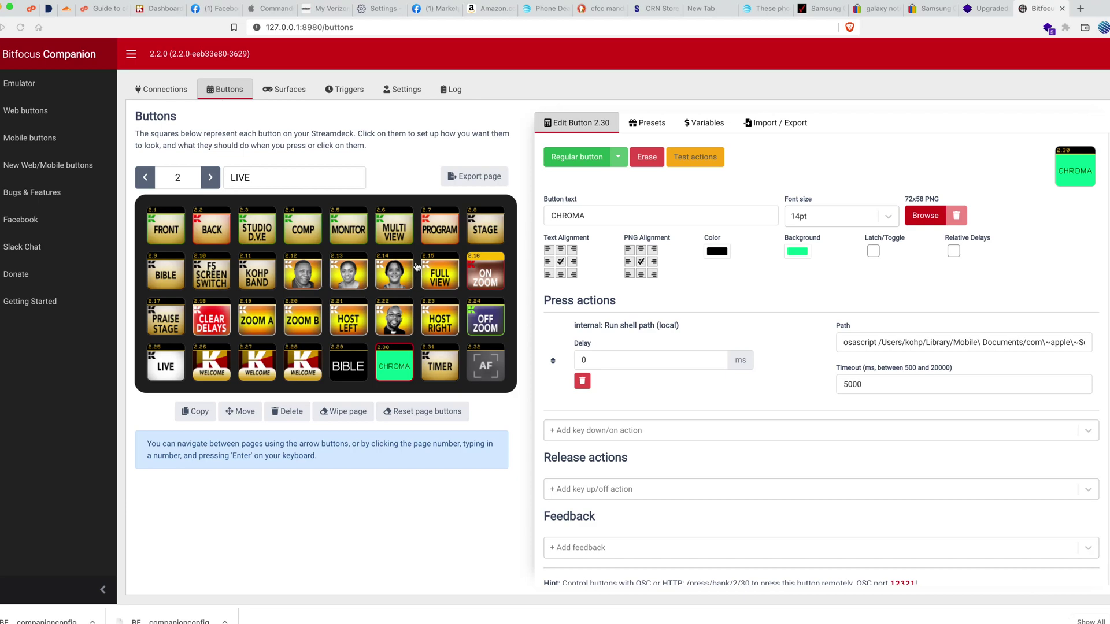
pyautogui.hotkey('ctrl', 'Right')
pyautogui.hotkey('ctrl', 'Right')
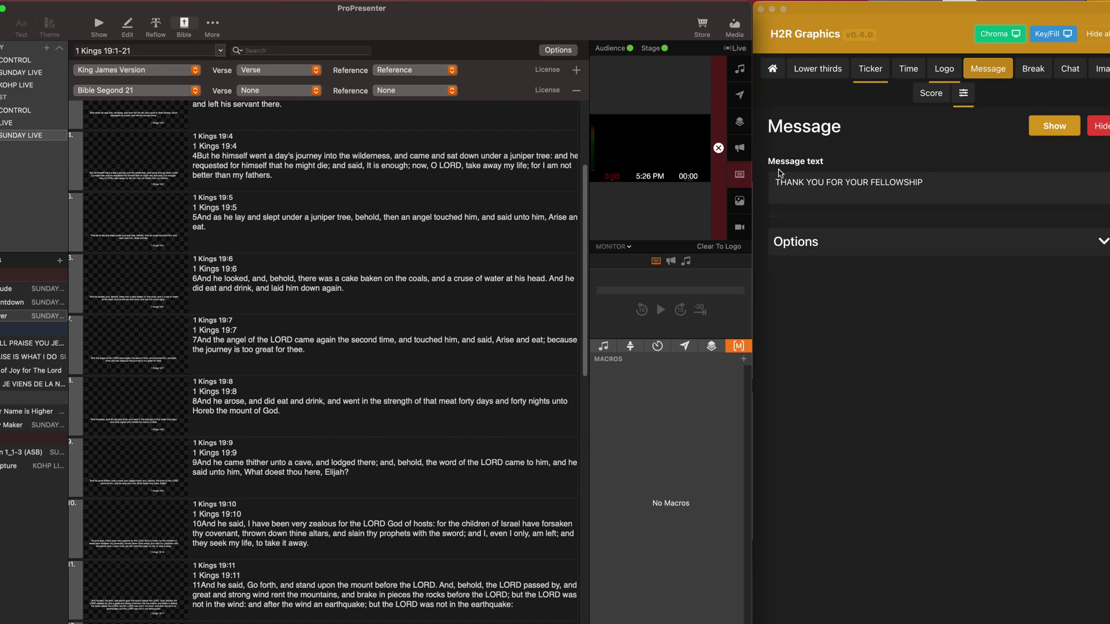
pyautogui.hotkey('ctrl', 'Left')
pyautogui.hotkey('ctrl', 'Left')
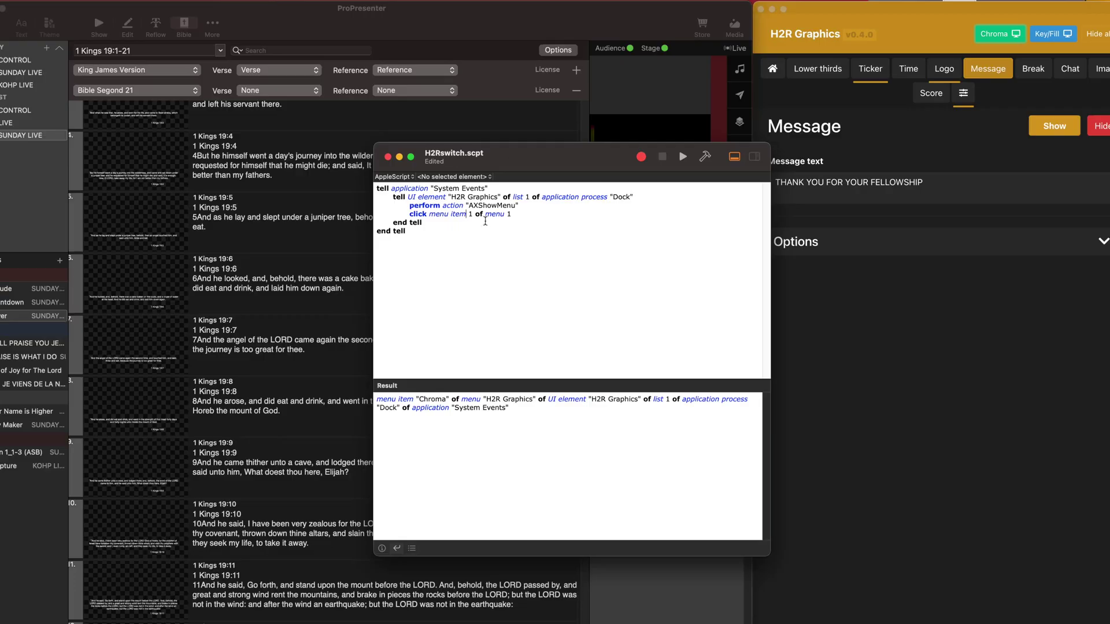
pyautogui.click(859, 336)
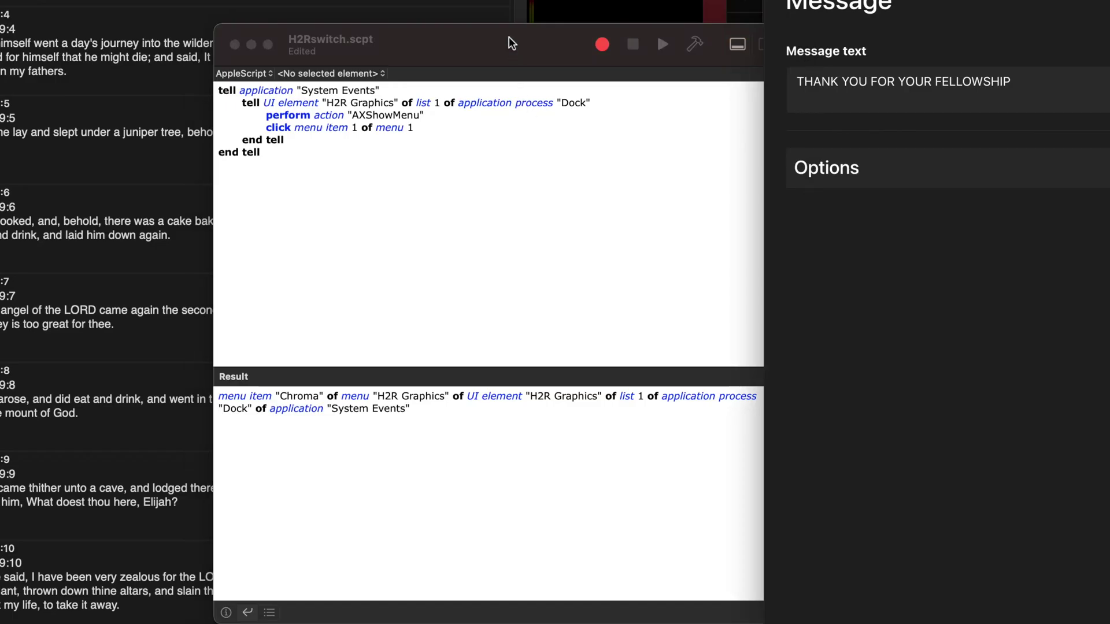
# - Run the H2Rswitch.scpt AppleScript to test the switch to Chroma, and bring the H2R Graphics window back to the front
pyautogui.click(509, 38)
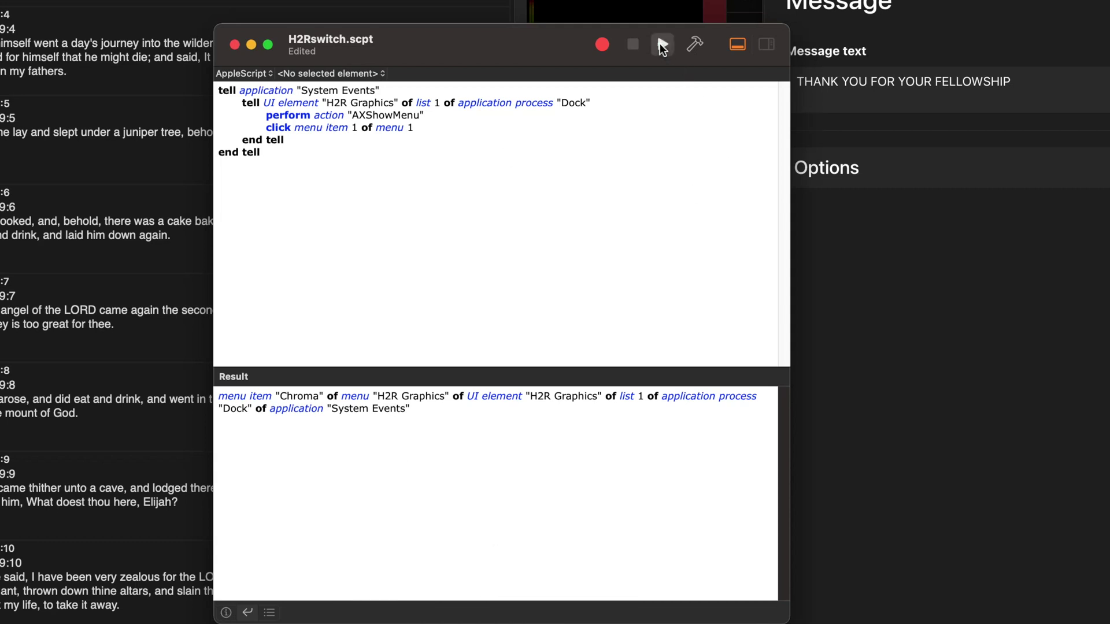
pyautogui.click(660, 44)
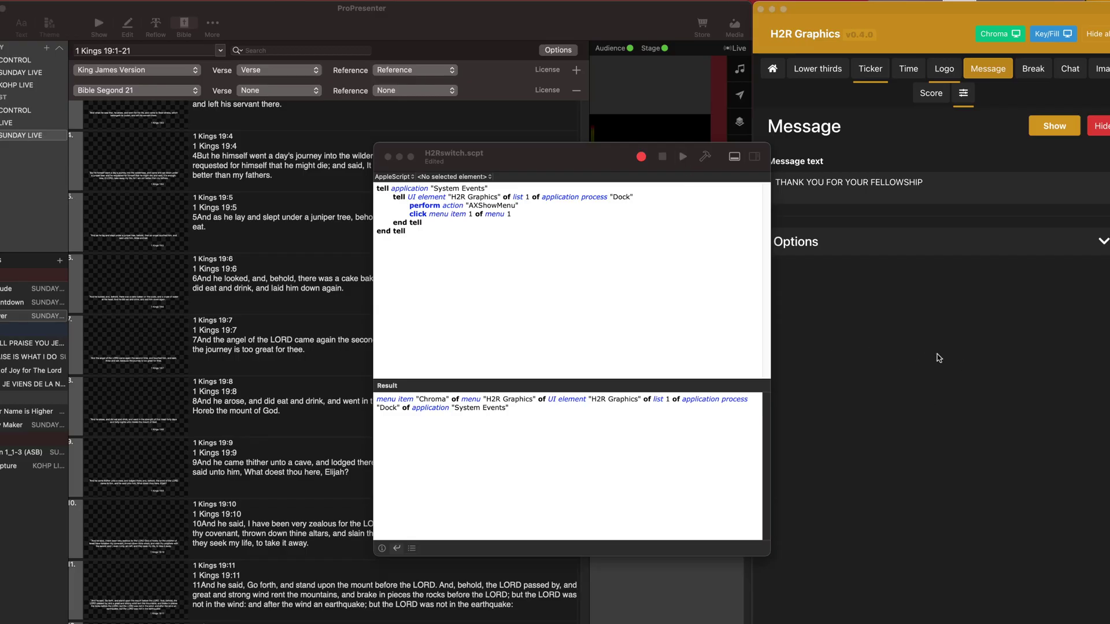
pyautogui.click(970, 325)
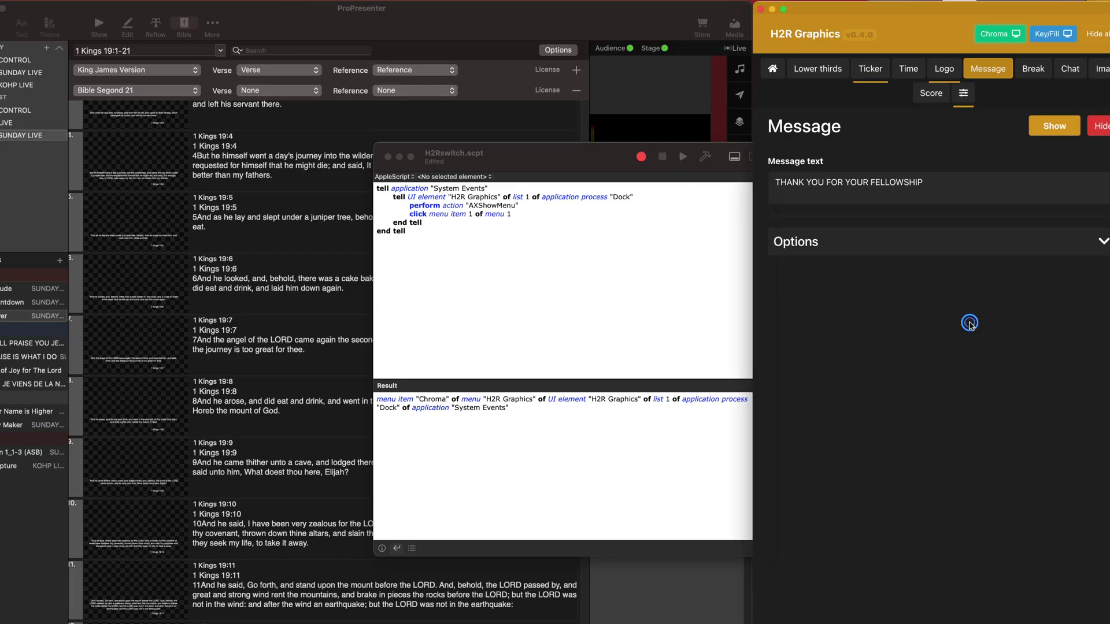
pyautogui.click(542, 304)
pyautogui.click(974, 345)
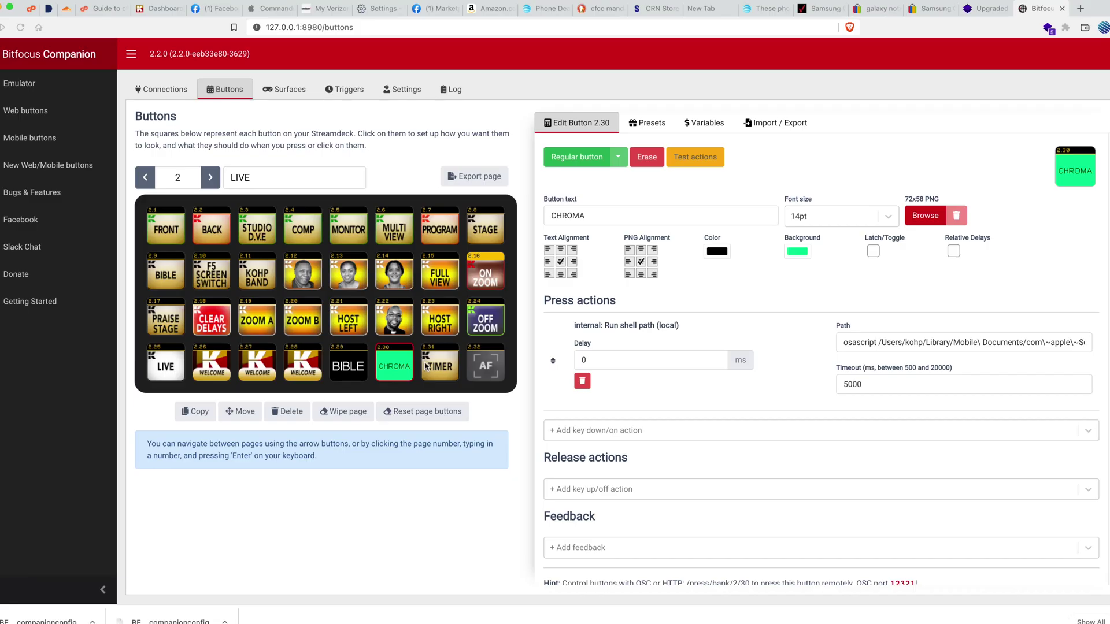
# - Select the CHROMA button 2.30 in Bitfocus Companion and look up the "internal: Run shell path (local)" press action
pyautogui.click(388, 364)
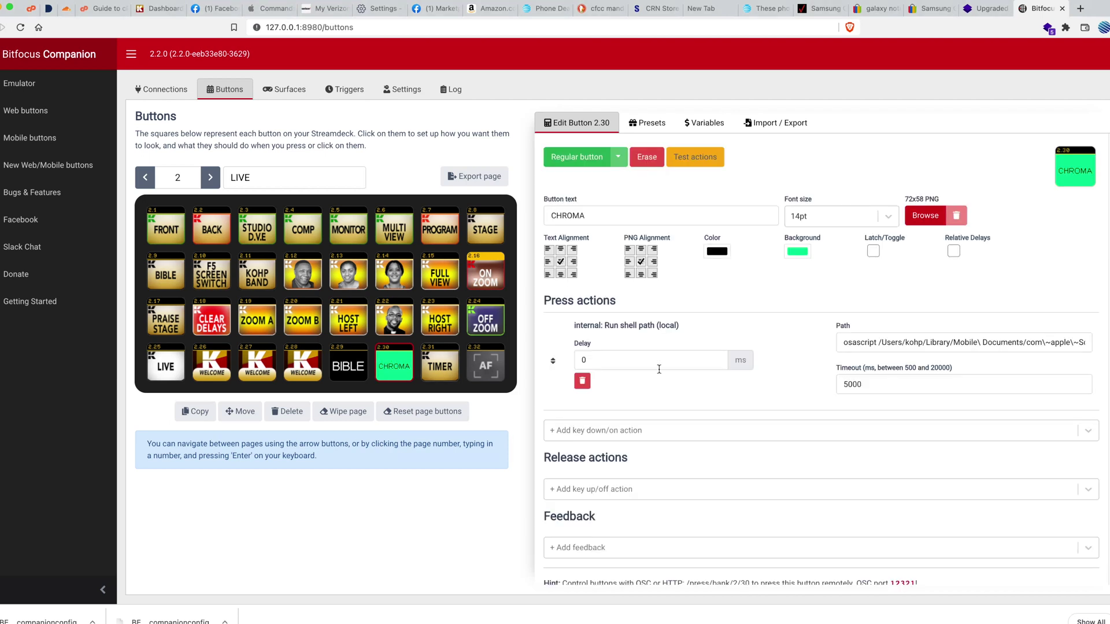
pyautogui.click(575, 435)
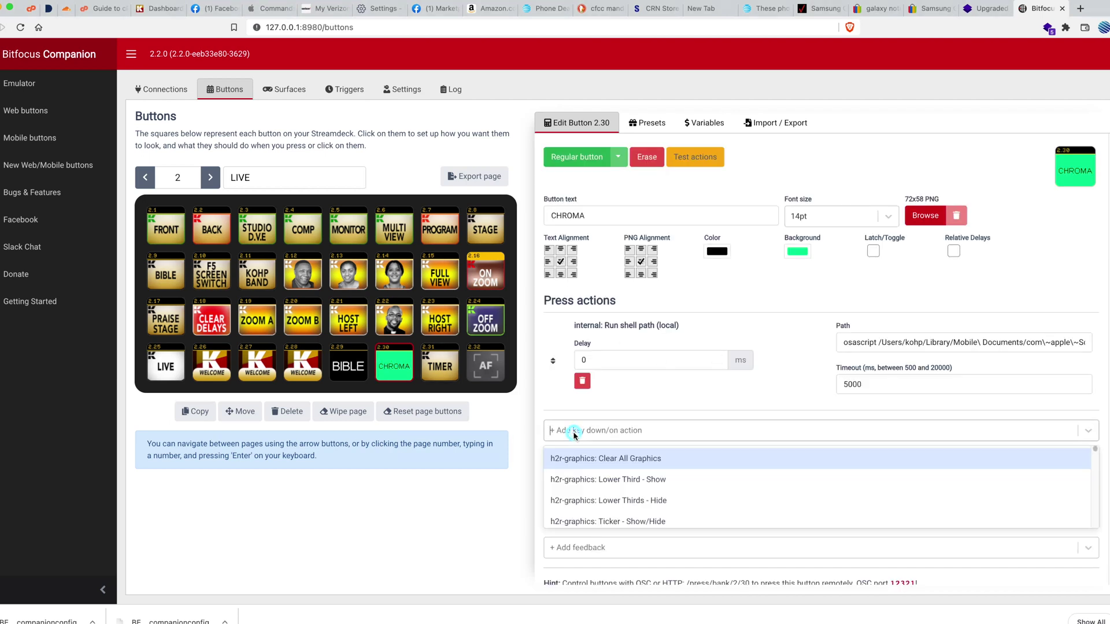
pyautogui.write('internal')
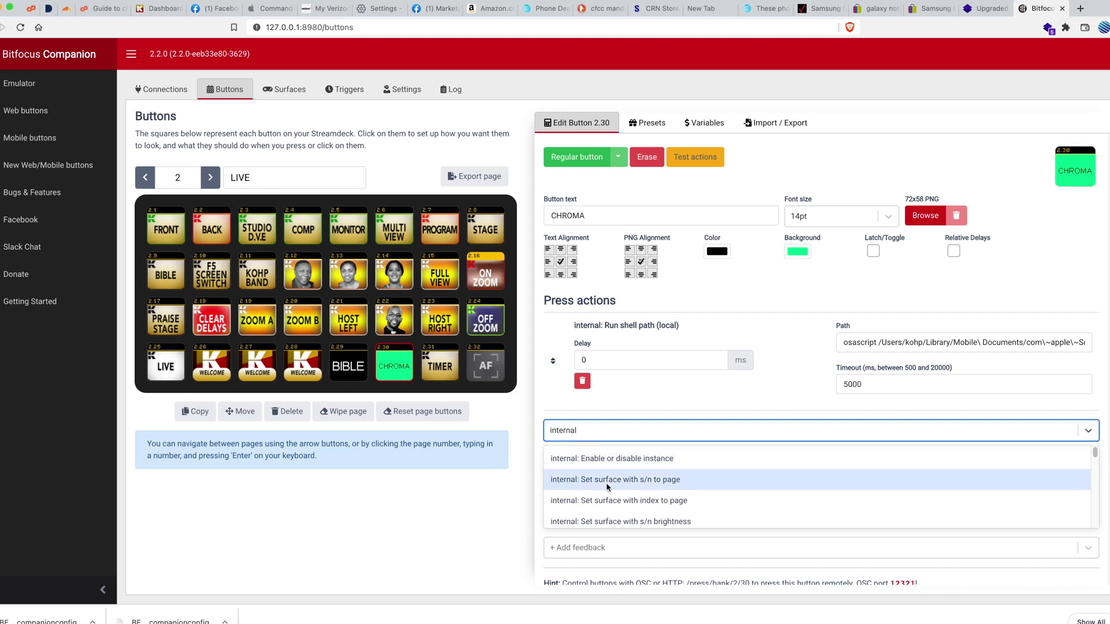
pyautogui.scroll(-3, 596, 479)
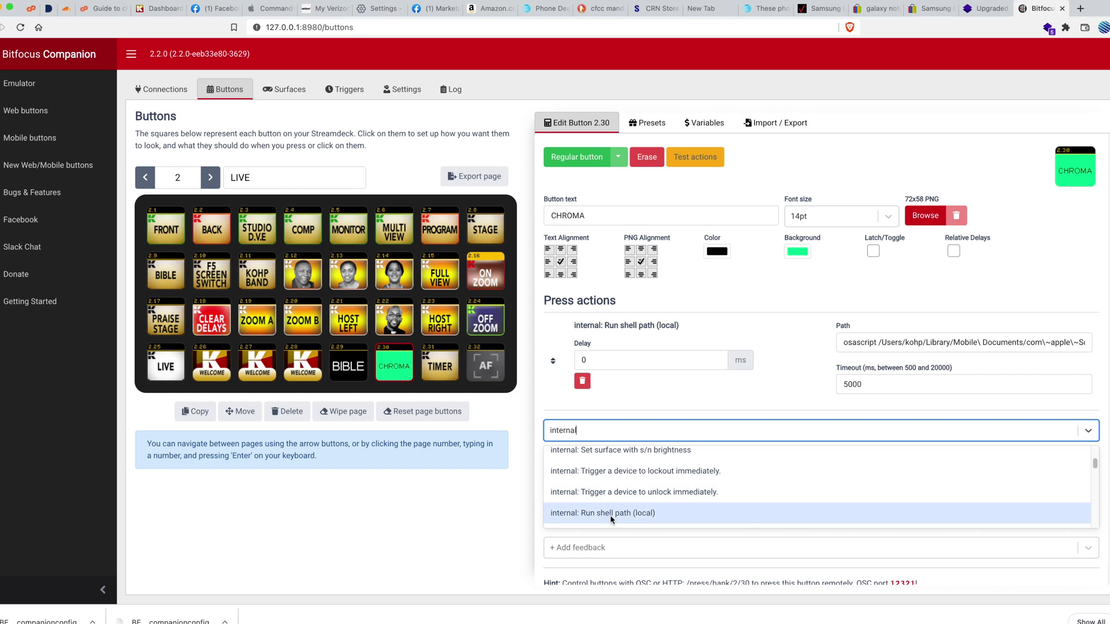
pyautogui.click(705, 328)
pyautogui.moveTo(619, 329); pyautogui.dragTo(619, 329)
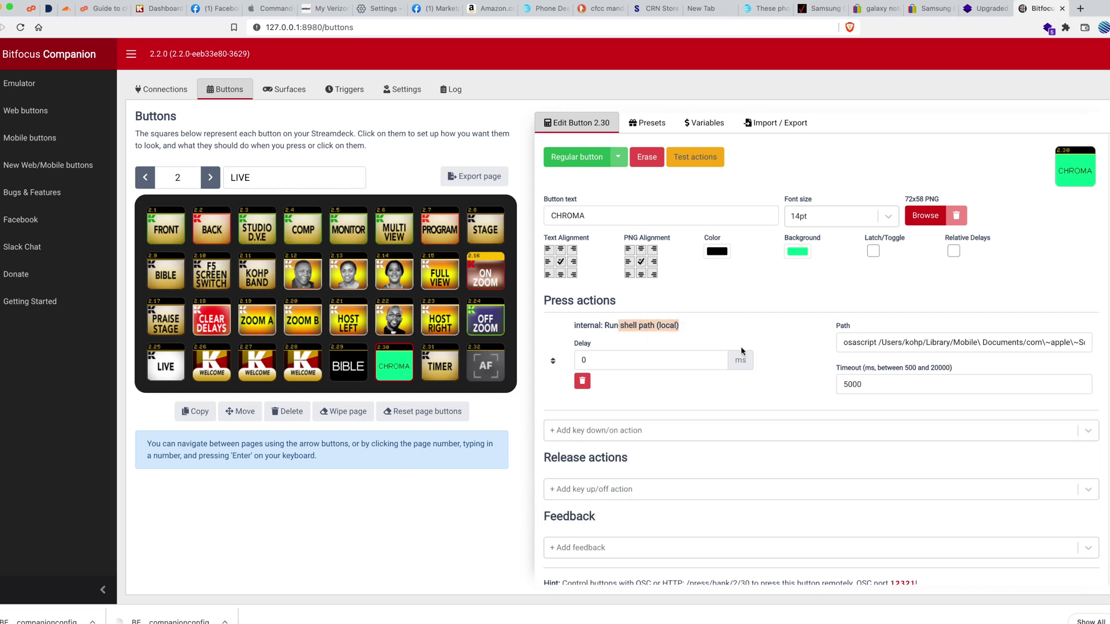
# - Examine the shell path of the CHROMA button's press action, from the osascript command through the script's file path
pyautogui.click(851, 342)
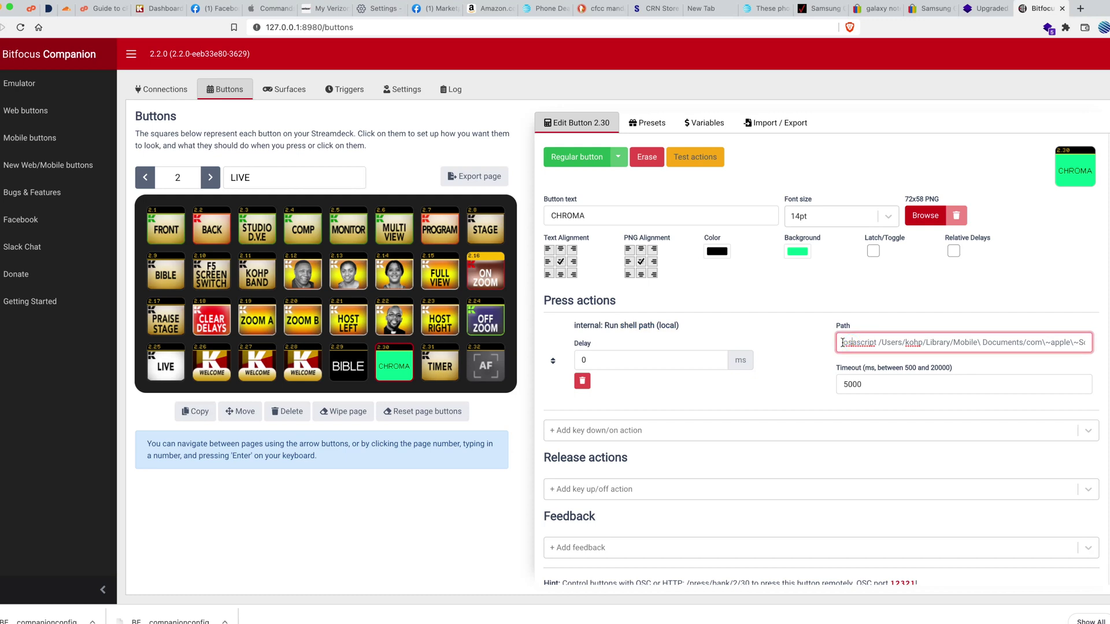
pyautogui.moveTo(842, 343); pyautogui.dragTo(876, 343)
pyautogui.scroll(5, 879, 342)
pyautogui.hscroll(3, 861, 343)
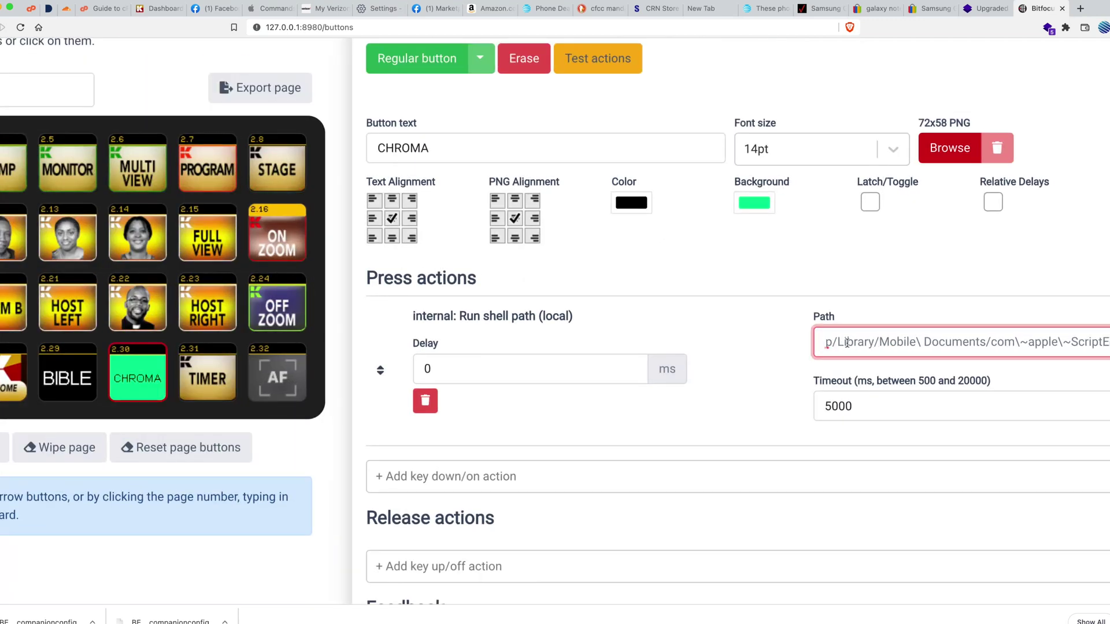
pyautogui.hscroll(-3, 847, 342)
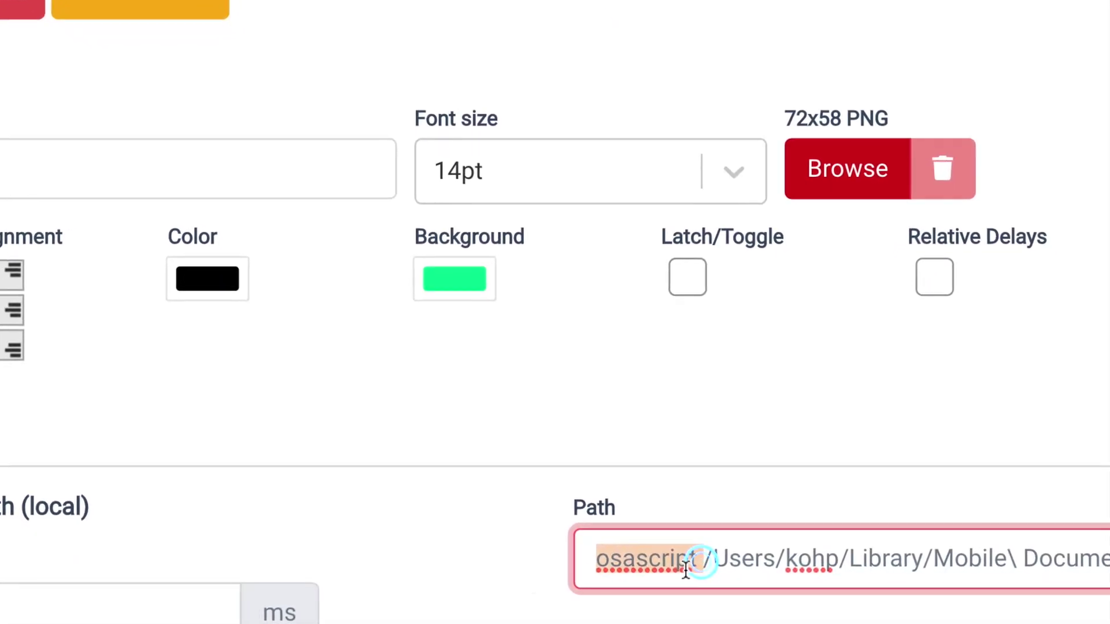
pyautogui.click(686, 566)
pyautogui.moveTo(862, 564); pyautogui.dragTo(791, 565)
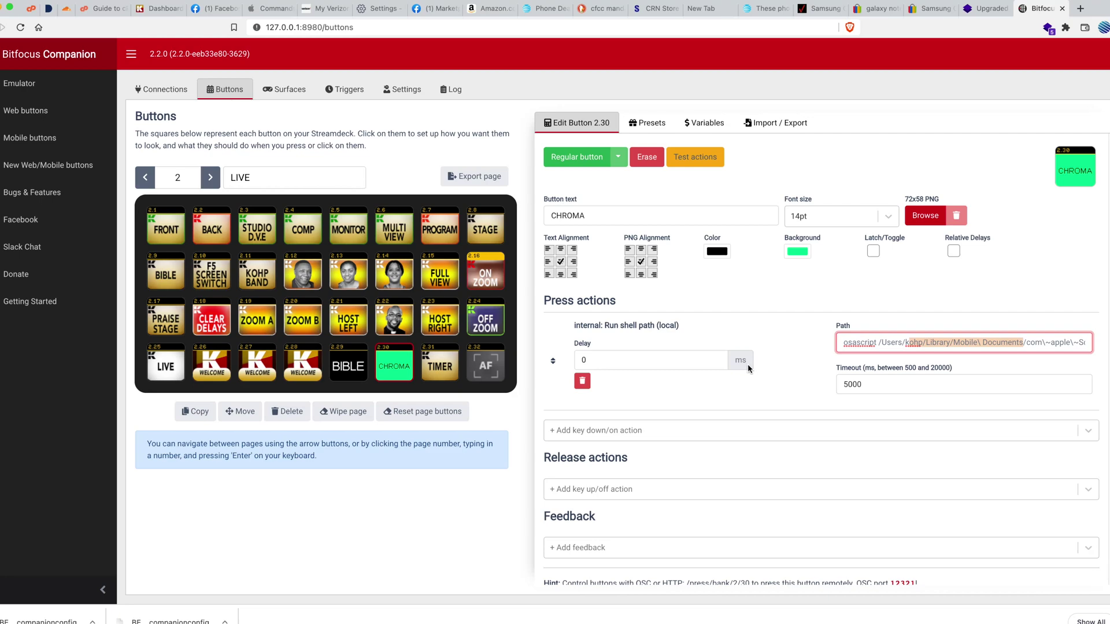
# - Open Terminal and insert the full path of H2Rswitch.scpt from the Script Editor folder in iCloud Drive at the prompt
pyautogui.press('F4')
pyautogui.write('term')
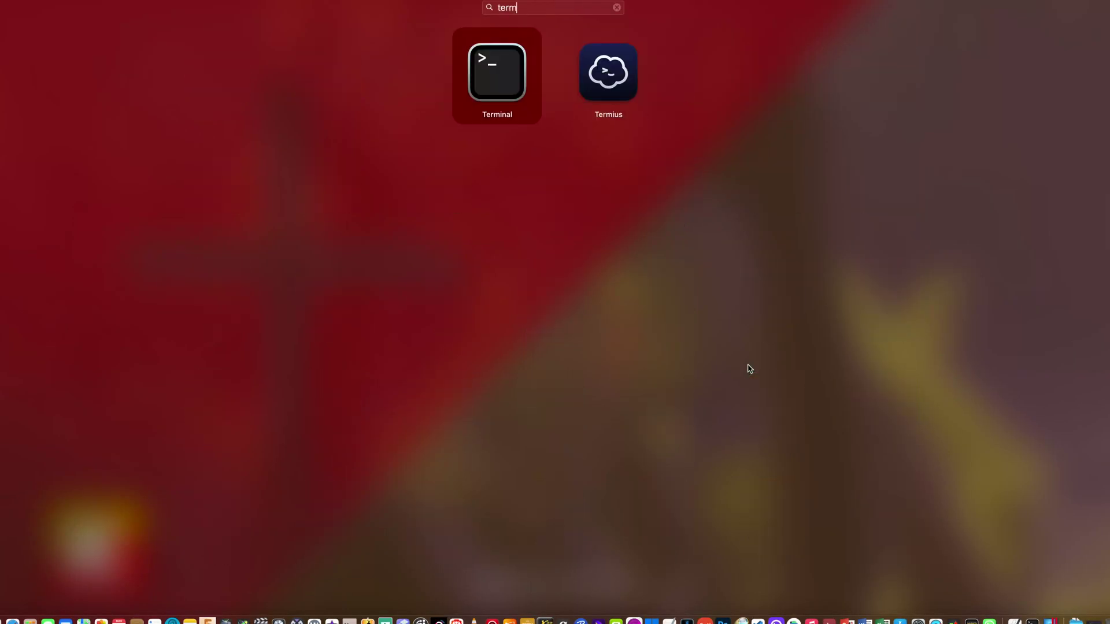
pyautogui.press('Return')
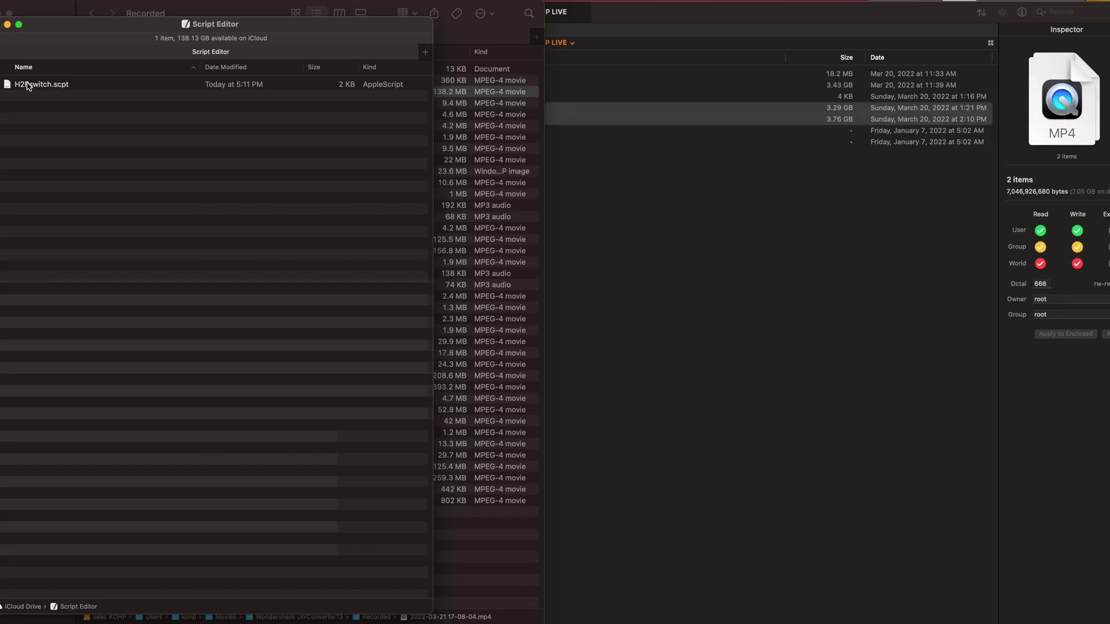
pyautogui.moveTo(51, 84); pyautogui.dragTo(677, 436)
pyautogui.press('super+Tab')
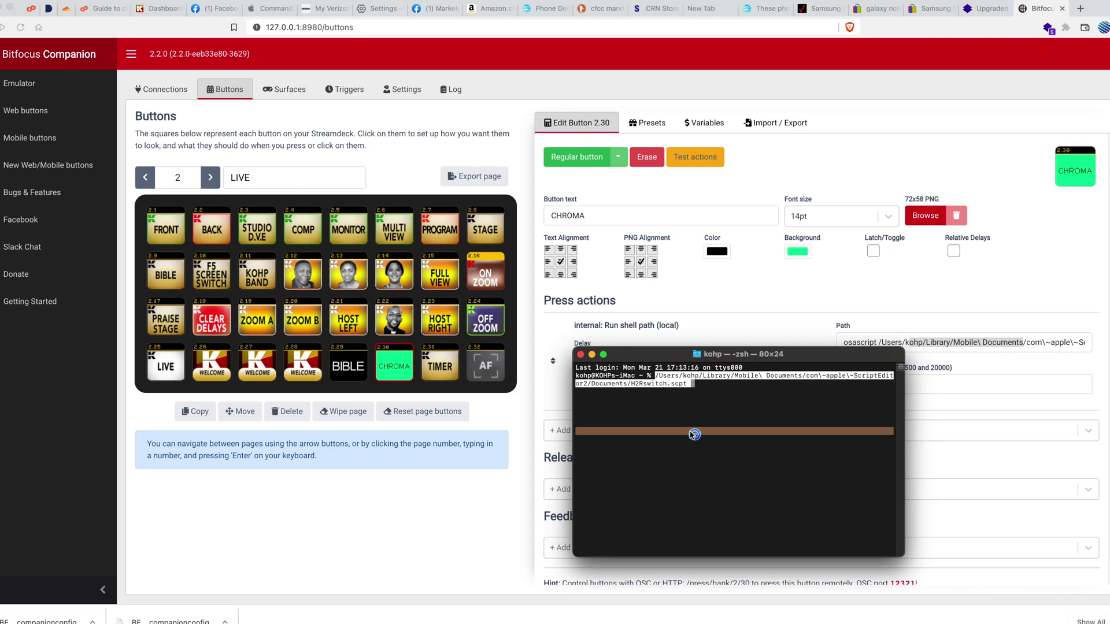
pyautogui.doubleClick(678, 385)
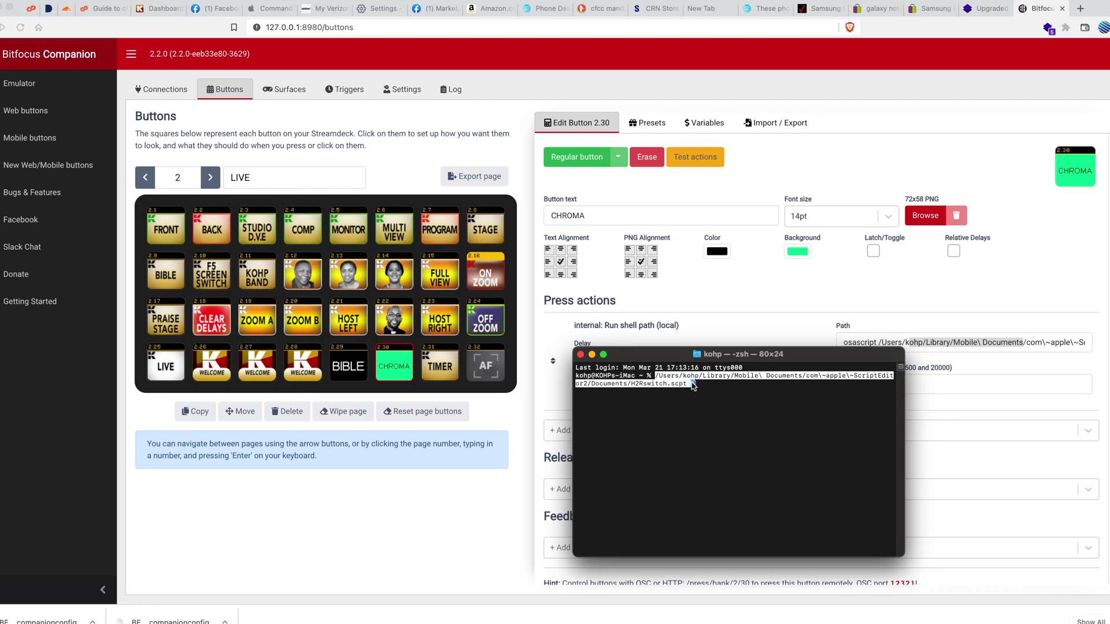
pyautogui.click(692, 384)
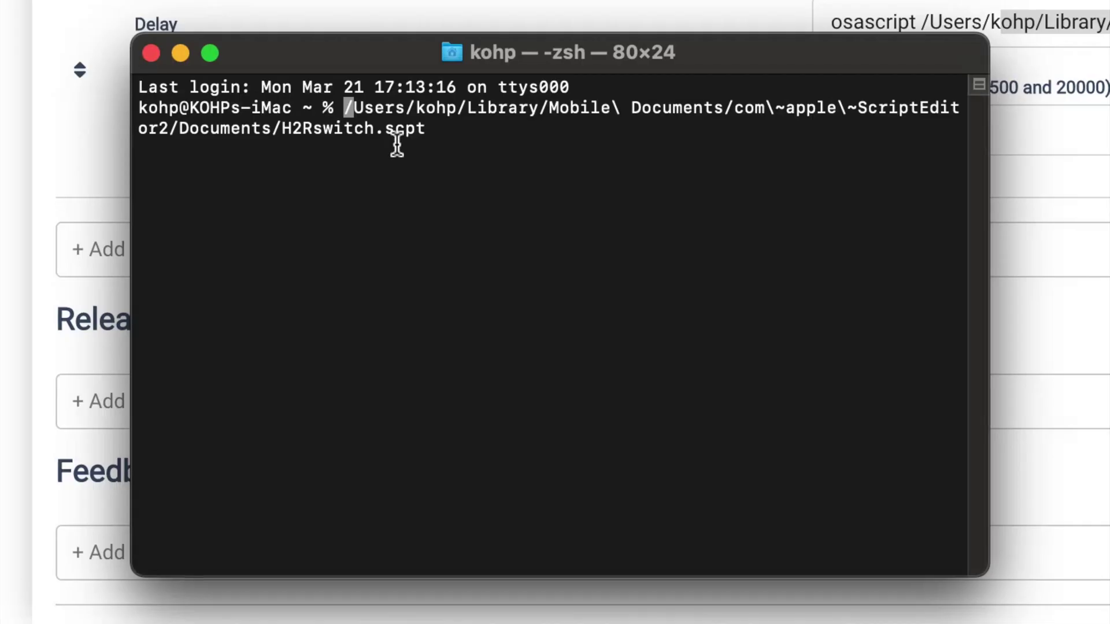
# - Put osascript and a space before the H2Rswitch.scpt path in Terminal and run the command
pyautogui.write('oa')
pyautogui.press('BackSpace')
pyautogui.write('sascrip')
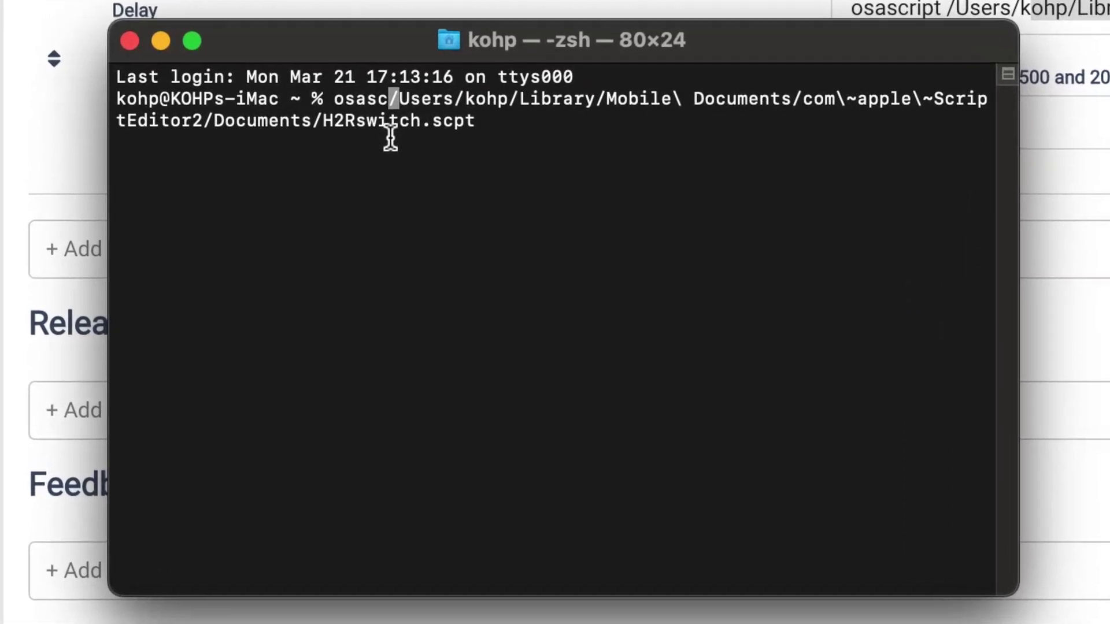
pyautogui.write('t')
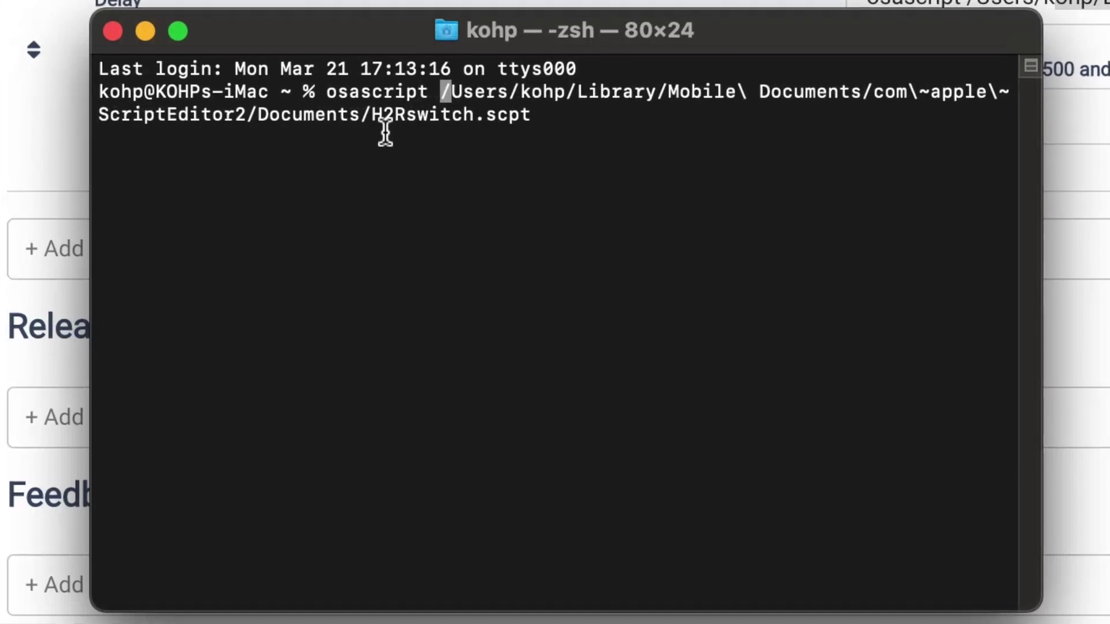
pyautogui.press('Return')
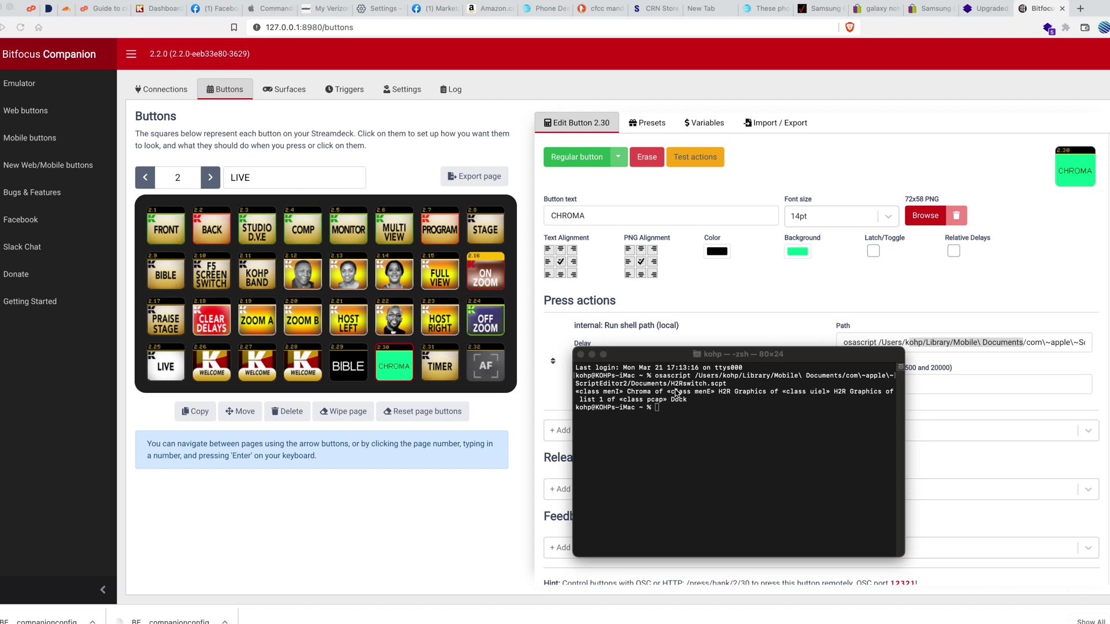
# - Return to Bitfocus Companion, select the CHROMA button 2.30, and move two desktops over to the AppleScript beside H2R Graphics
pyautogui.click(757, 279)
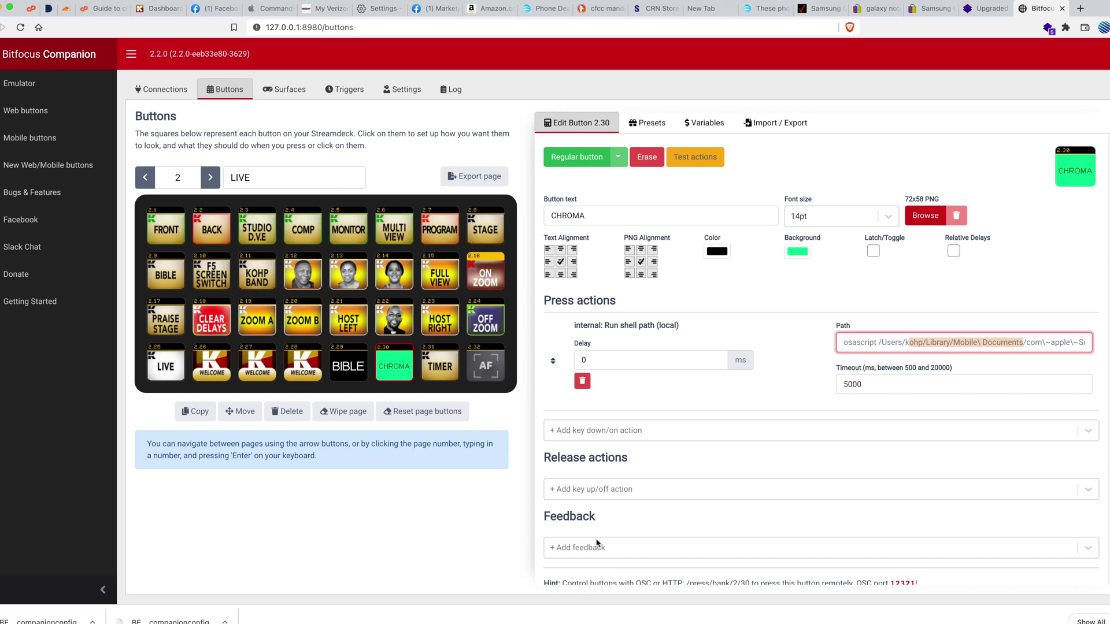
pyautogui.click(394, 370)
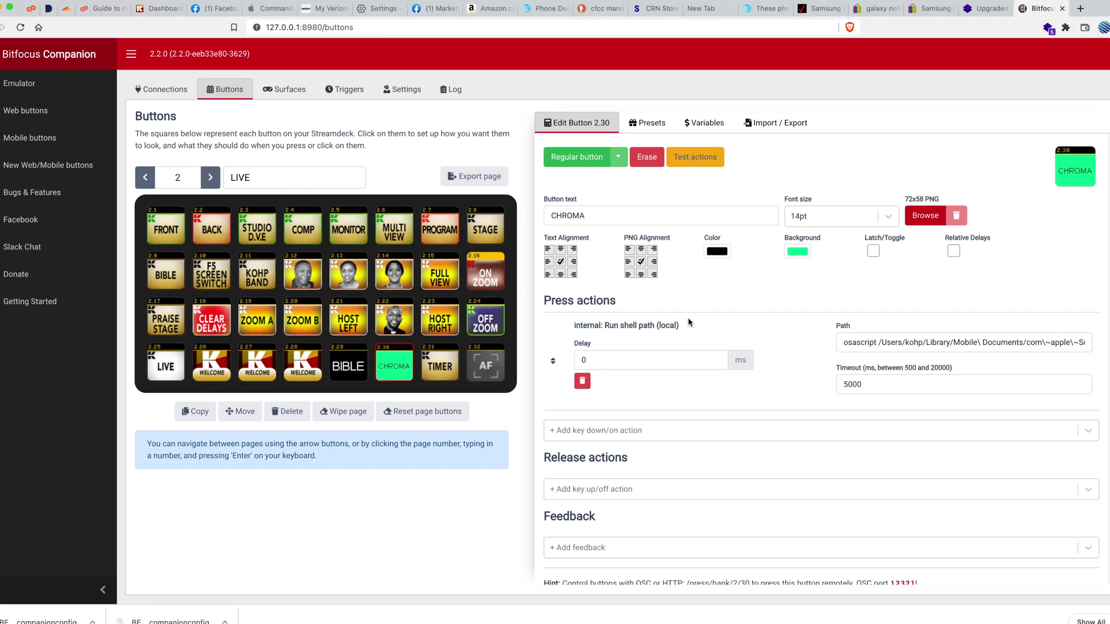
pyautogui.hotkey('ctrl', 'Right')
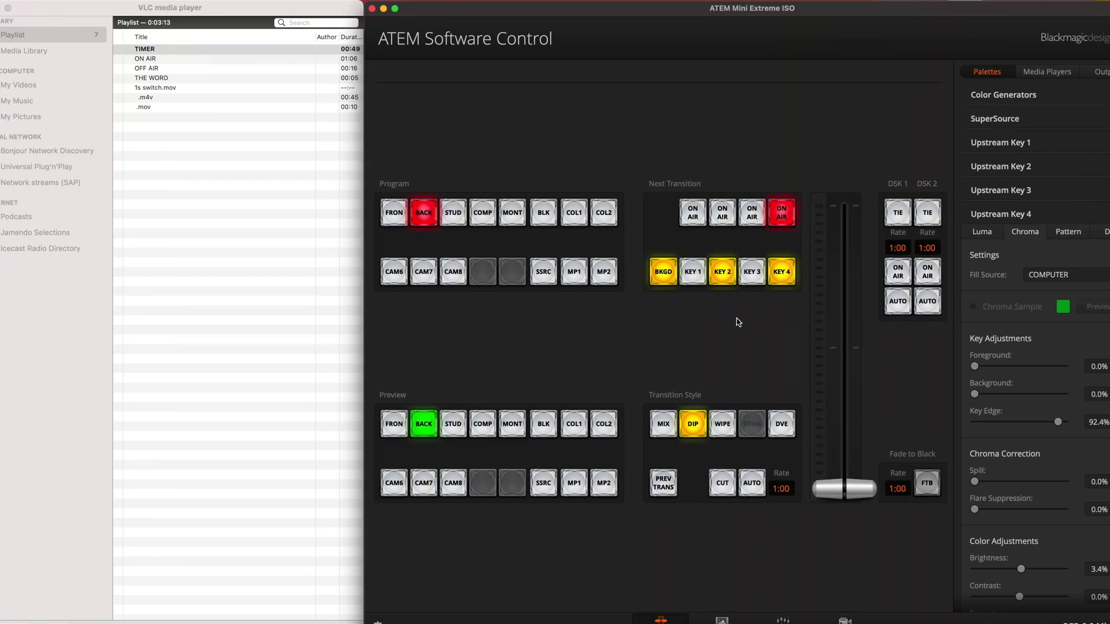
pyautogui.hotkey('ctrl', 'Right')
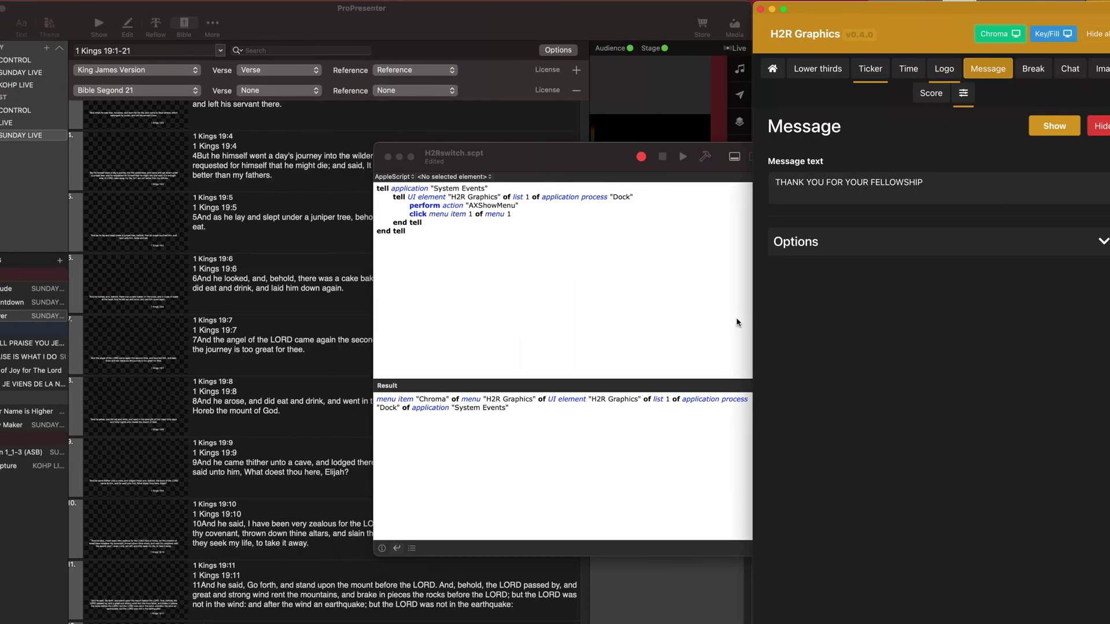